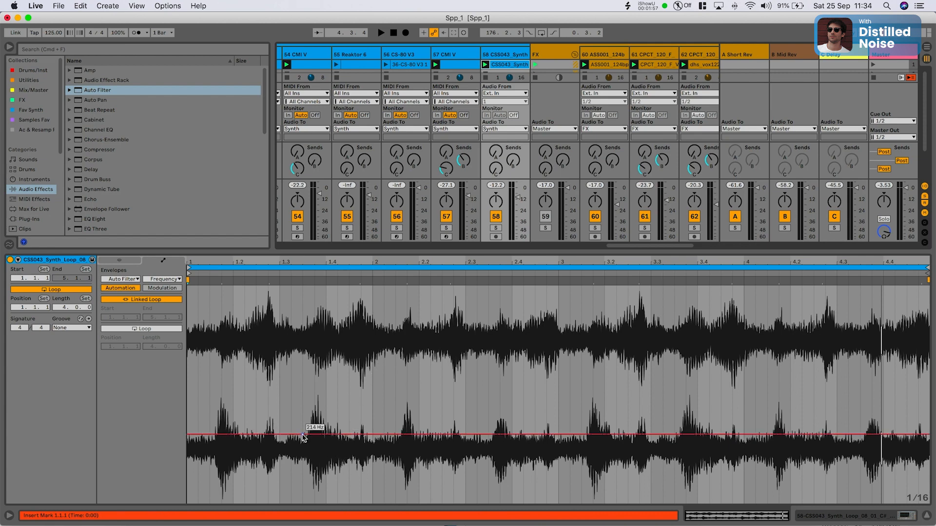
Draw an automation ramp for the Auto Filter frequency in the CSS043_Synth clip, rising from 214 Hz, and audition it.
click(302, 435)
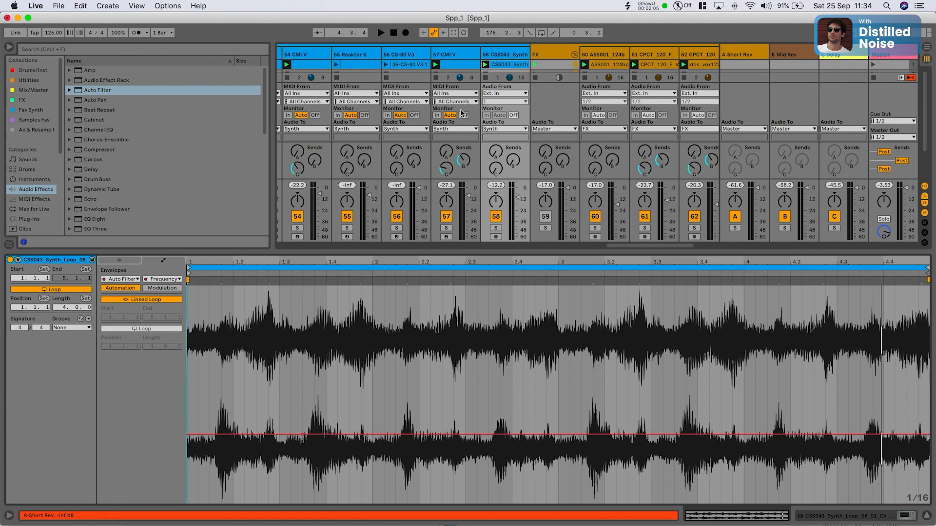
click(515, 51)
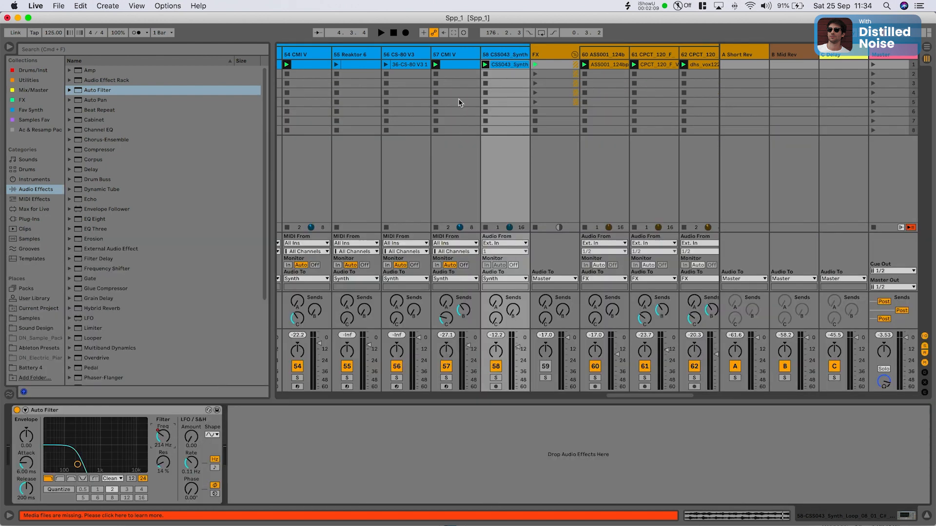
right_click(160, 438)
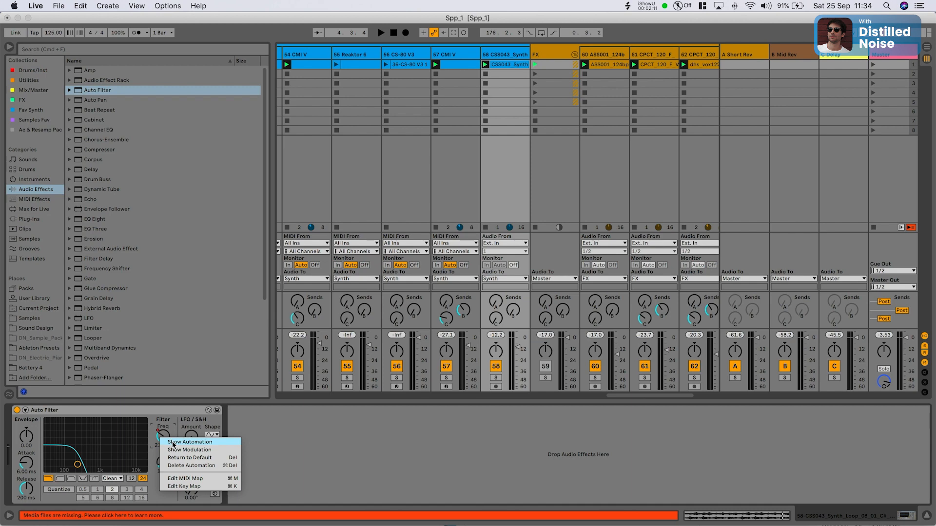
click(173, 442)
drag(501, 429, 490, 379)
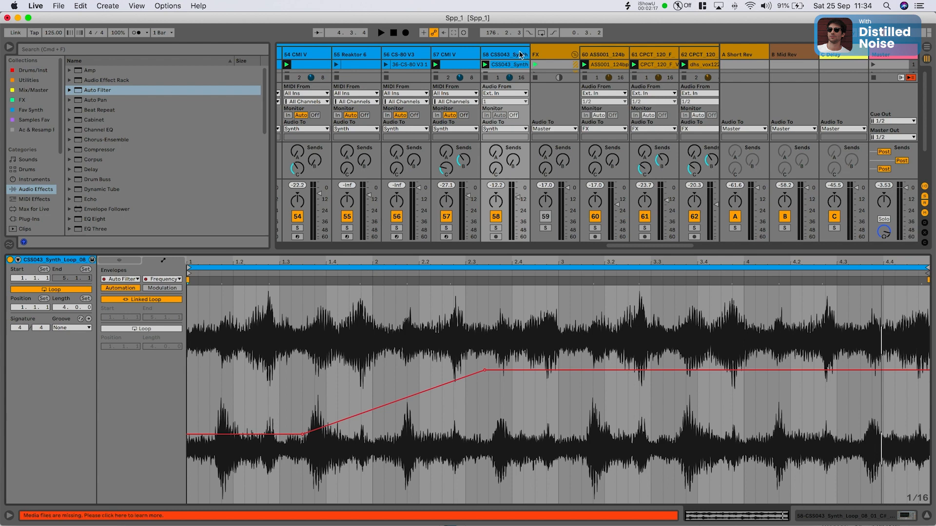
click(520, 55)
key(space)
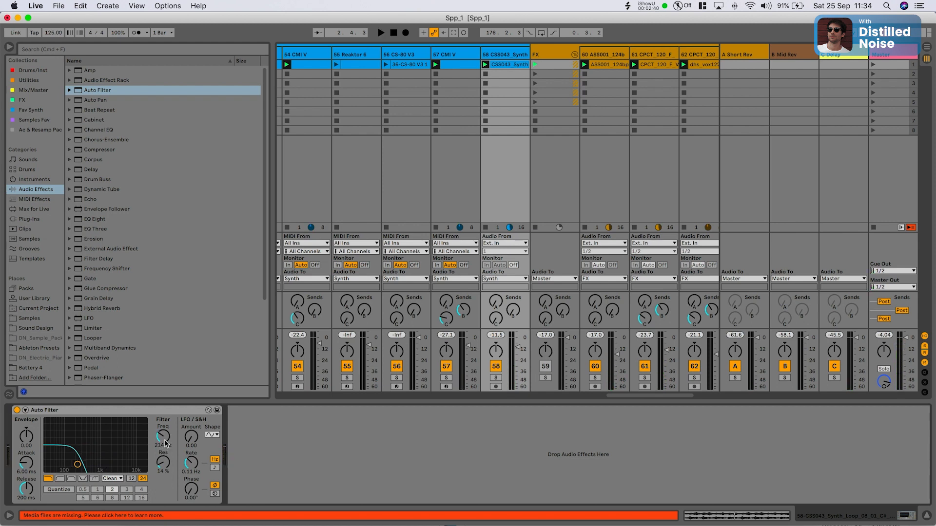
Draw a modulation envelope for the Auto Filter frequency that starts at 33.2%, dips below zero and rises again, and audition it.
right_click(165, 444)
click(184, 454)
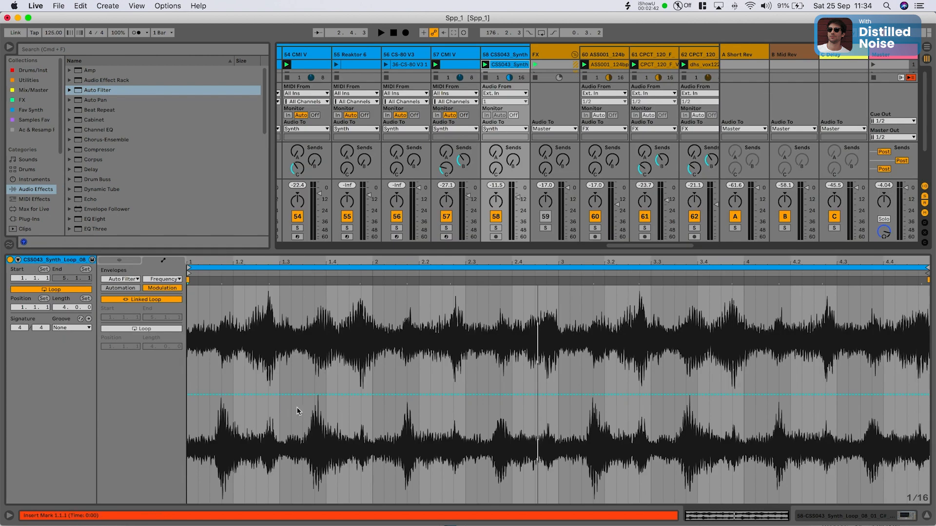
click(337, 394)
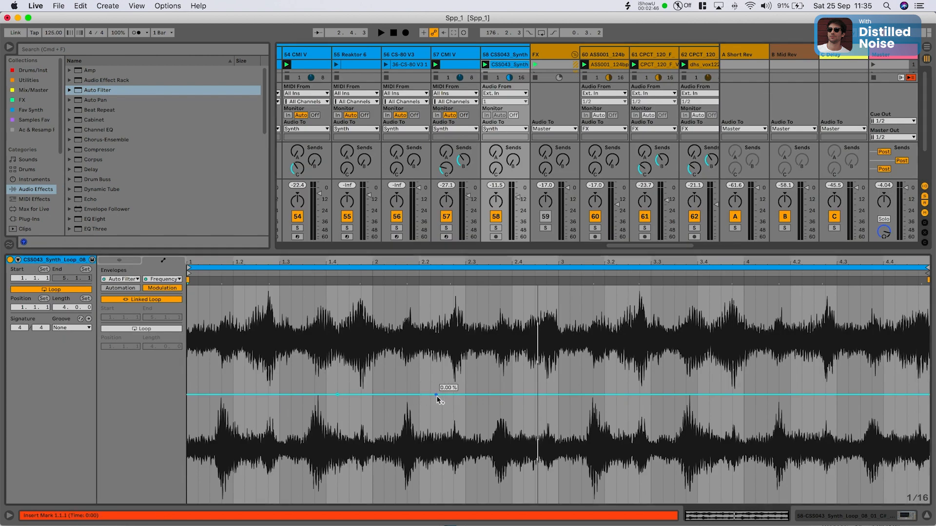
drag(466, 395, 415, 469)
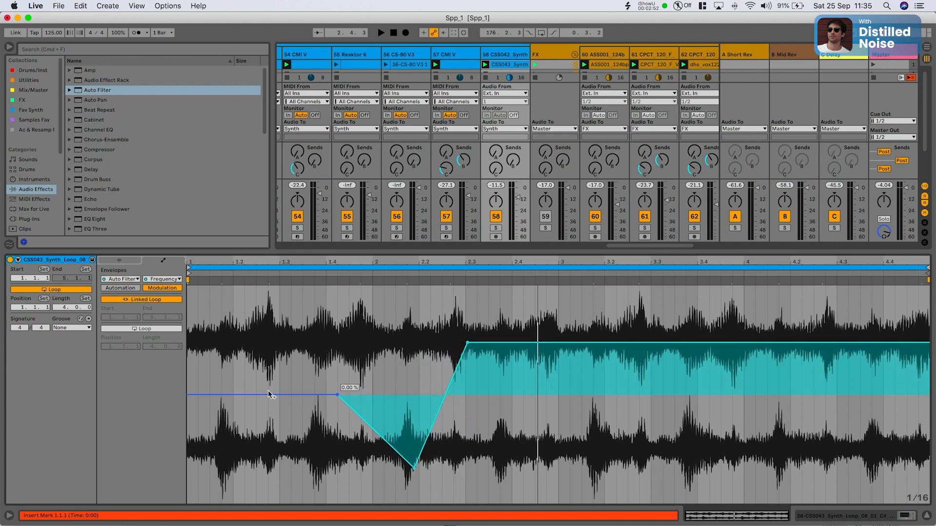
drag(264, 394, 254, 323)
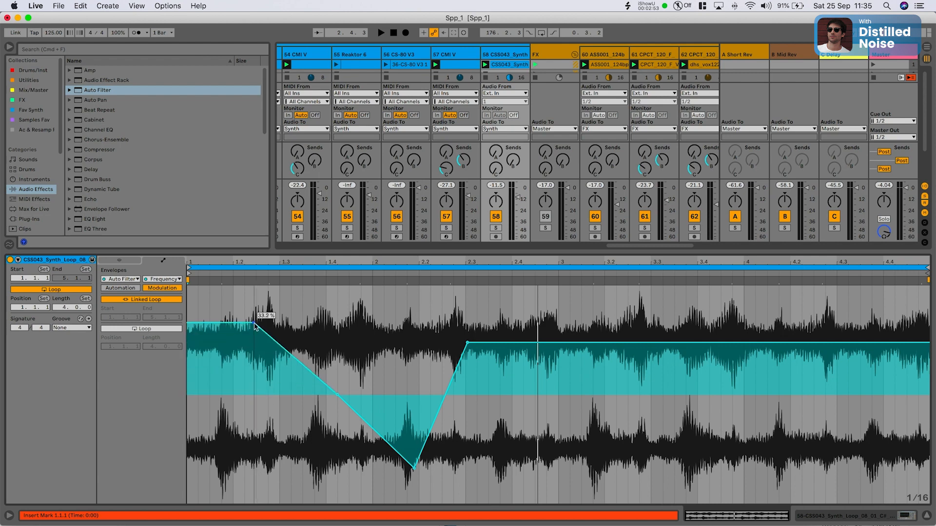
click(507, 54)
key(space)
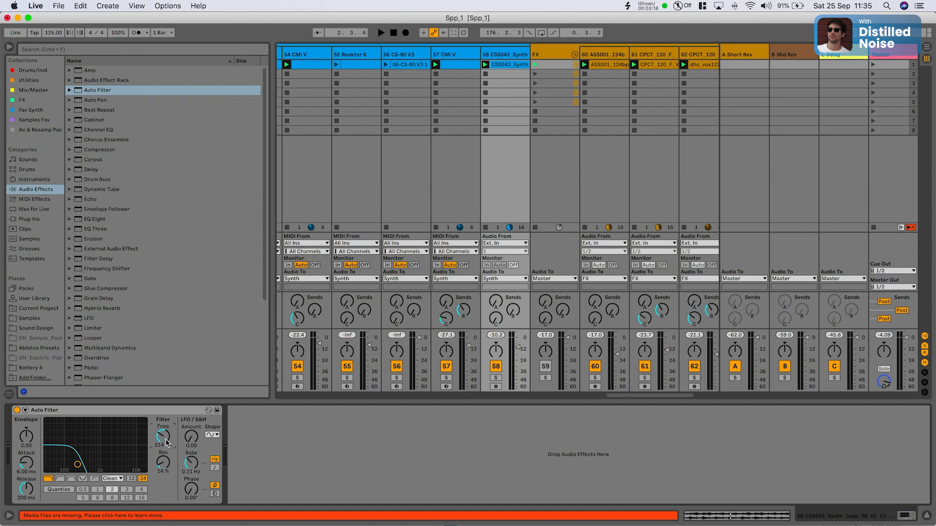
Raise the Auto Filter base frequency to 1.16 kHz, play the set, and compare it with the clip's modulation envelope.
scroll(167, 443, up, 5)
key(space)
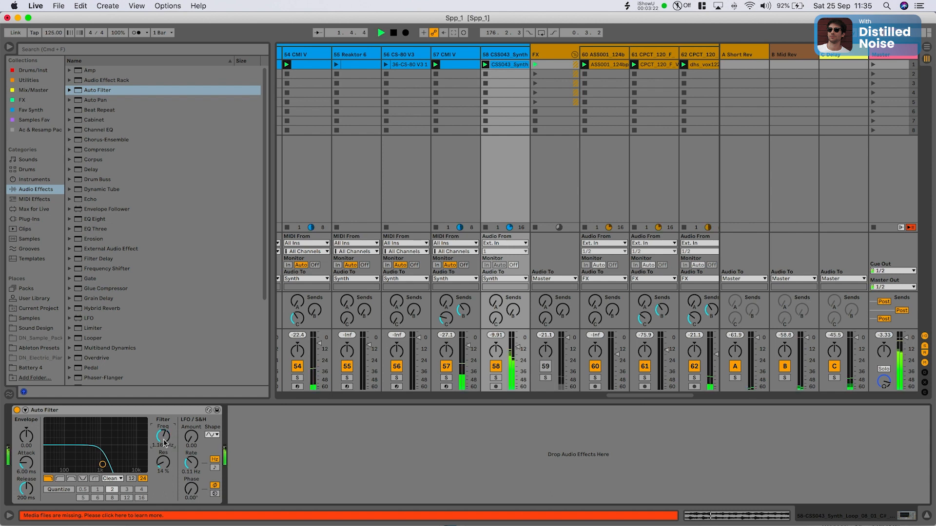
key(space)
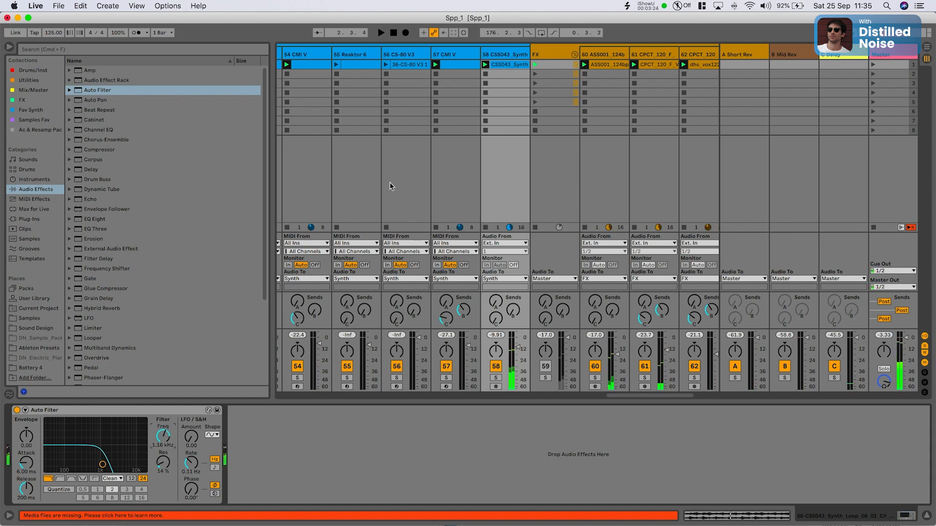
double_click(504, 62)
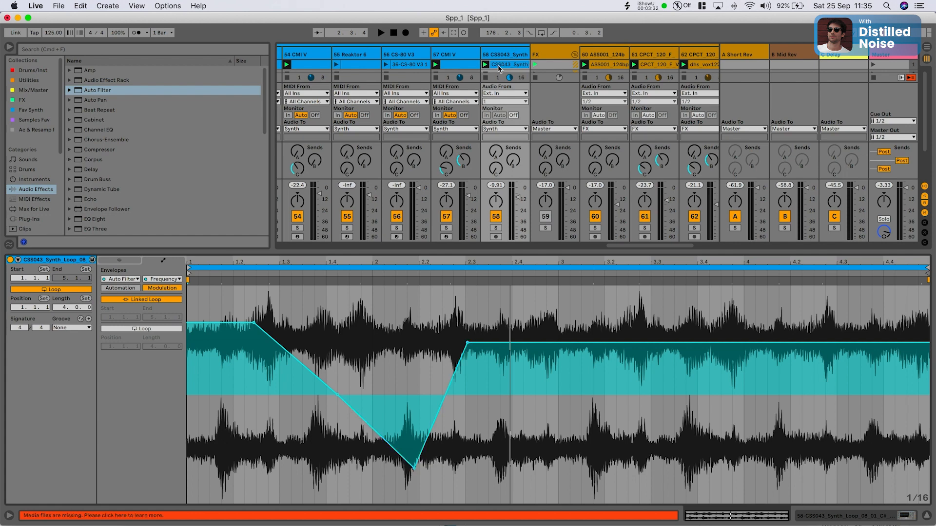
key(shift+Tab)
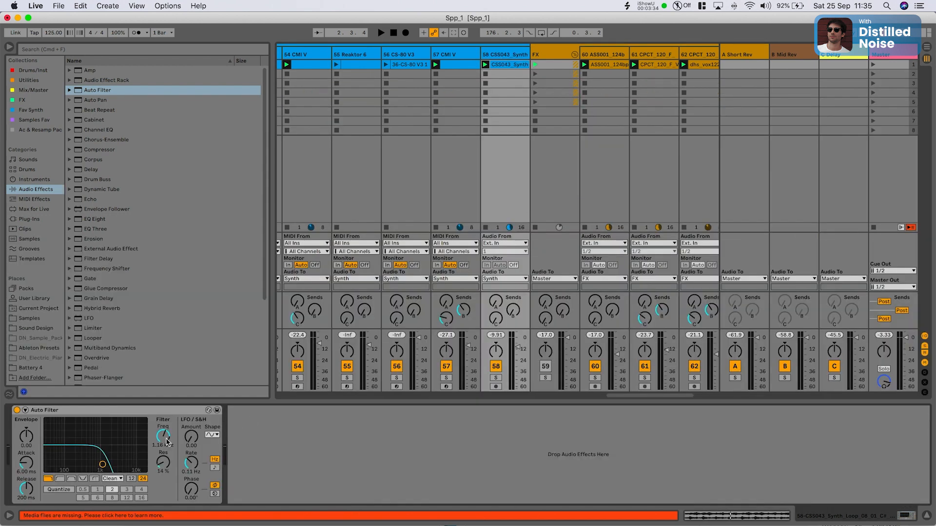
Sweep the modulated filter frequency during playback and leave its base value at 1.15 kHz.
drag(166, 438, 168, 442)
key(space)
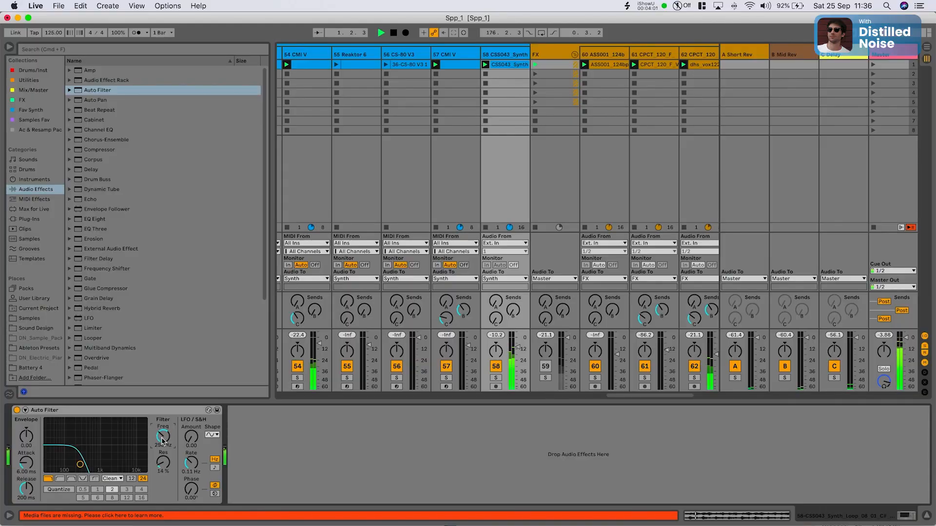
mouse_move(164, 444)
mouse_down()
mouse_move(163, 429)
mouse_move(166, 444)
mouse_up()
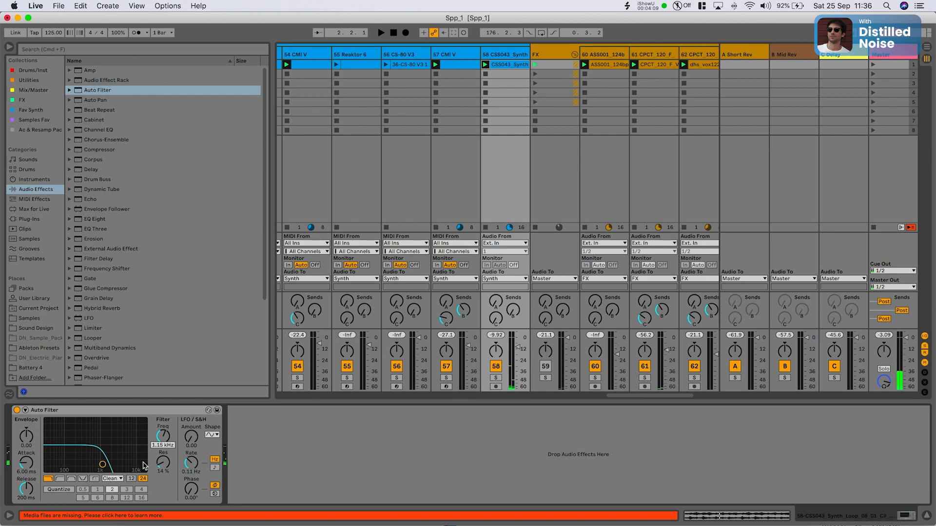
Delete the frequency modulation envelope from the CSS043_Synth clip.
right_click(167, 435)
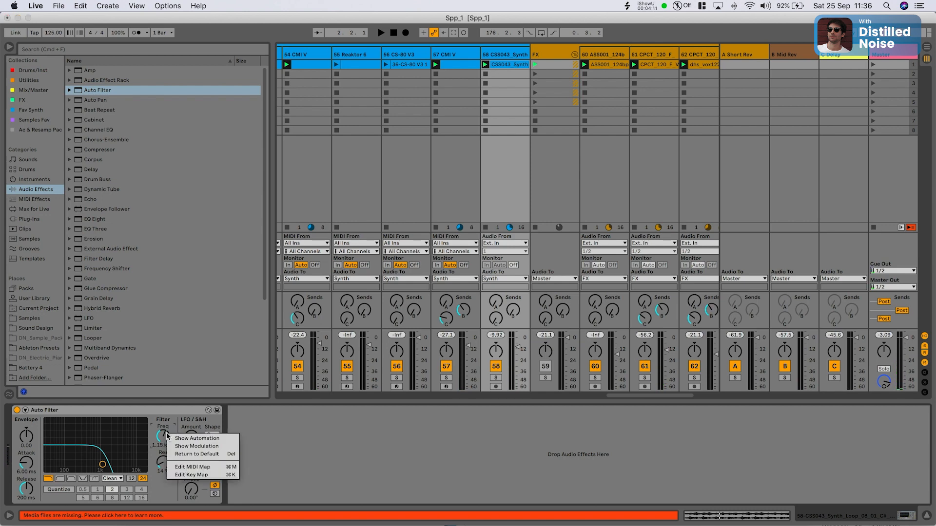
click(198, 446)
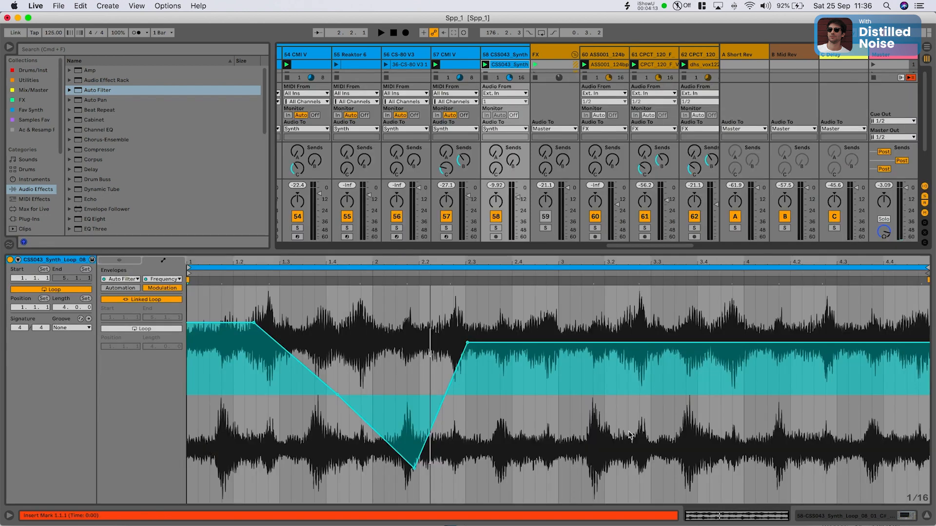
key(Delete)
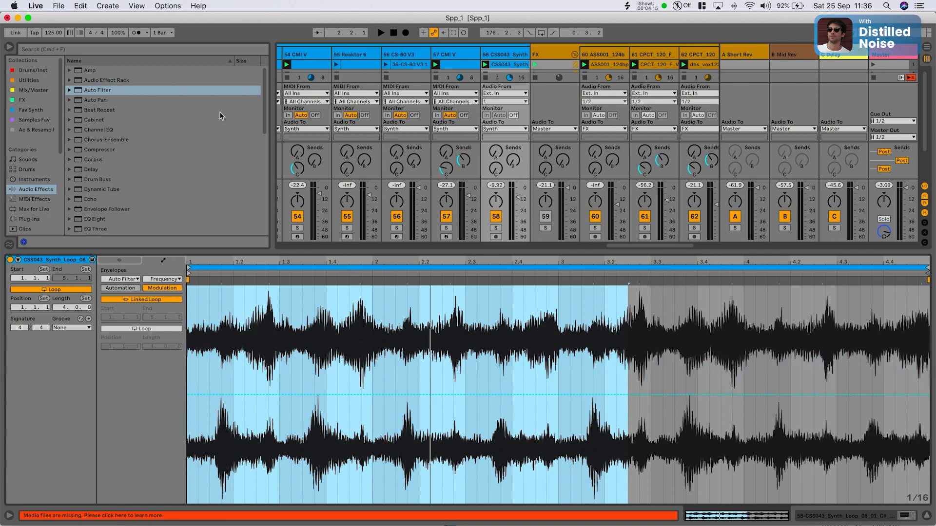
Draw a frequency automation envelope from 1.15 kHz with a peak, a drop to the minimum and a jump back up, and audition it.
double_click(514, 58)
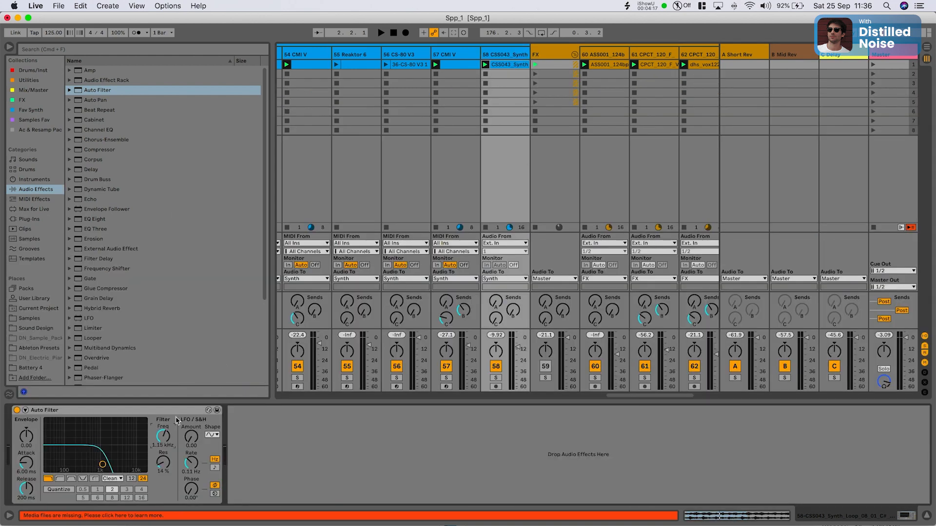
right_click(166, 438)
click(180, 445)
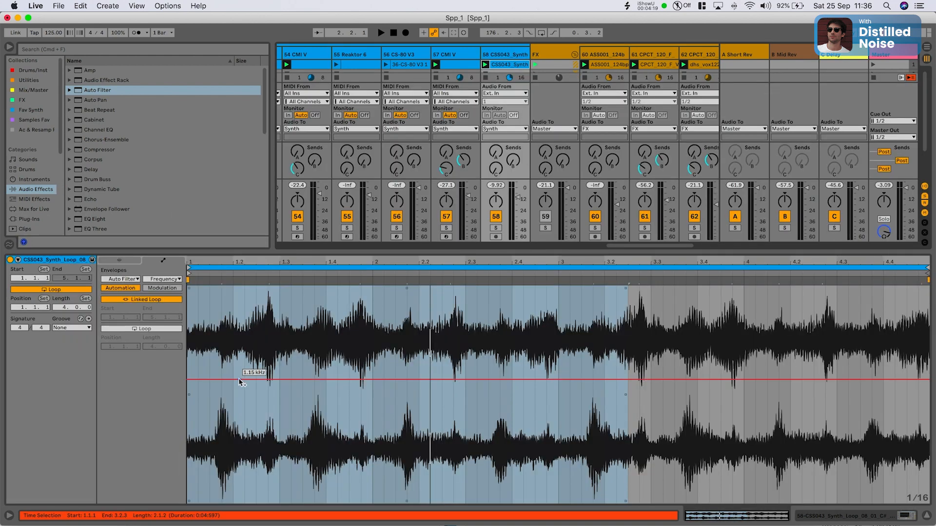
click(239, 378)
drag(337, 379, 395, 356)
click(384, 490)
key(space)
double_click(507, 54)
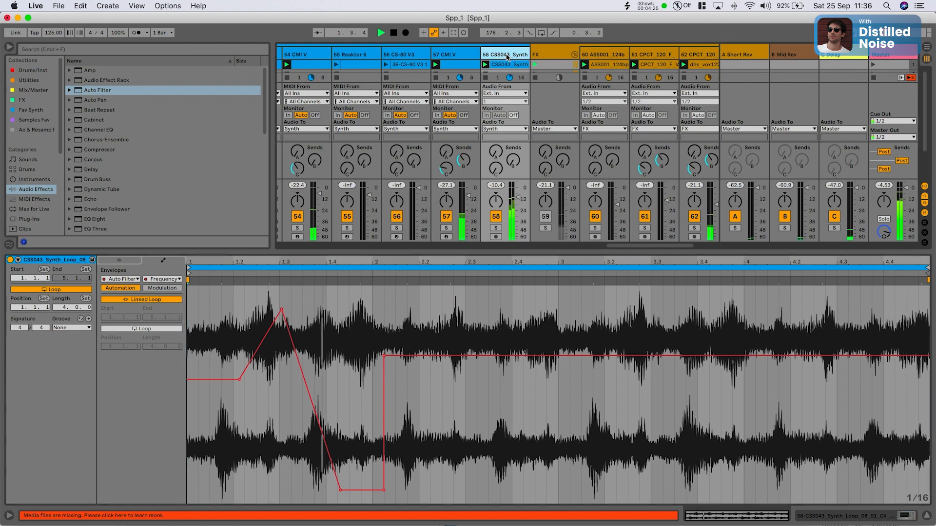
key(space)
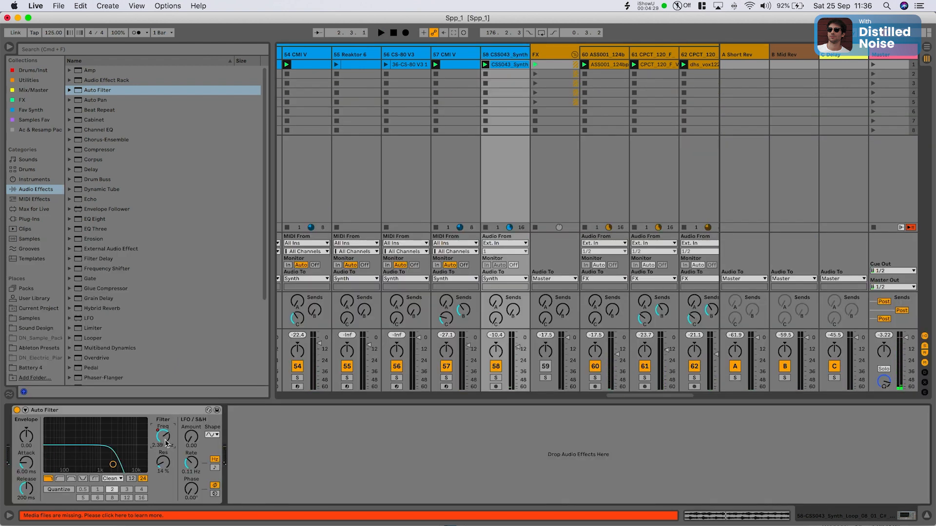
Override the automated filter frequency by lowering it to 48.9 Hz, play the set, and re-enable the automation.
mouse_move(165, 443)
mouse_down()
mouse_move(165, 463)
mouse_move(165, 443)
mouse_up()
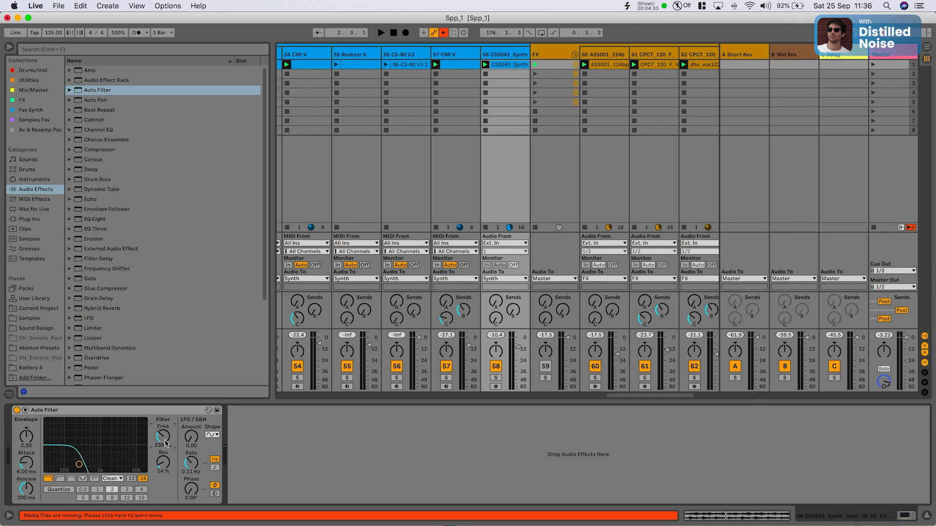
scroll(165, 444, down, 5)
key(space)
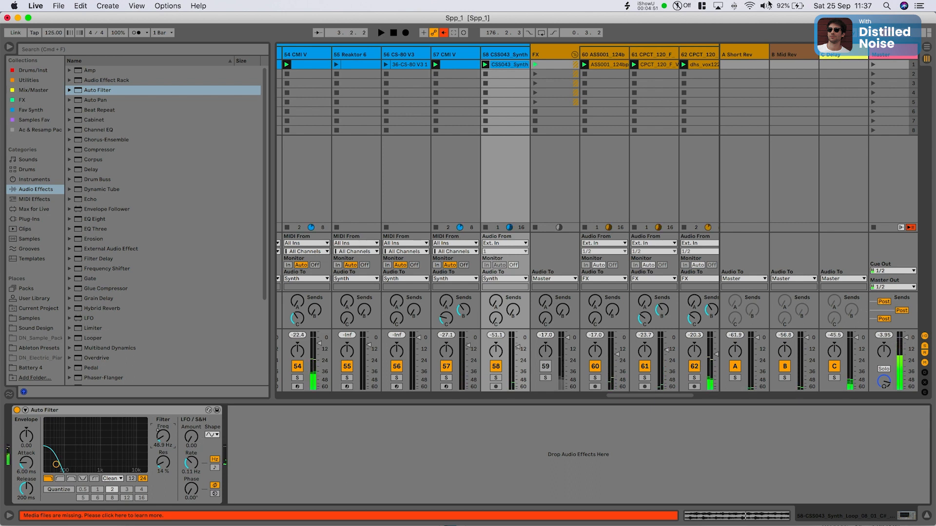
click(444, 33)
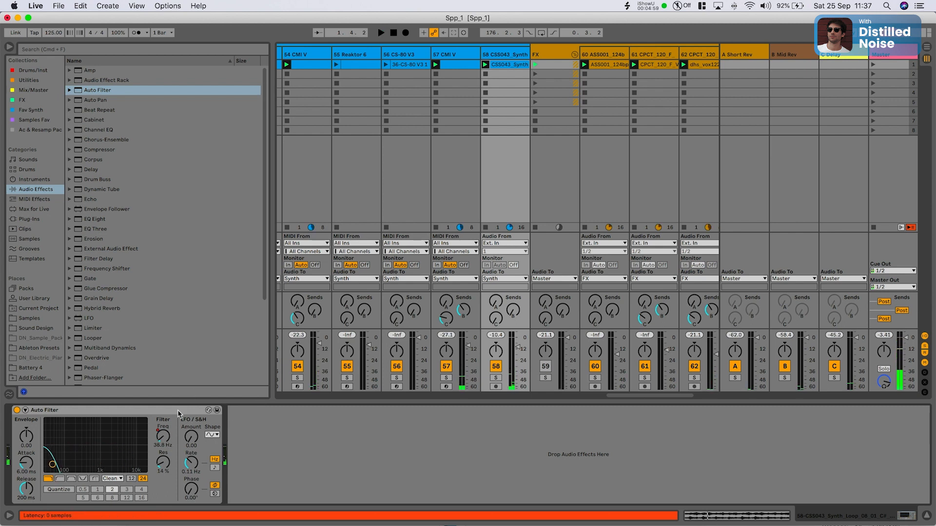
Delete the automation of the Auto Filter frequency and check the CSS043_Synth clip's envelope.
right_click(165, 436)
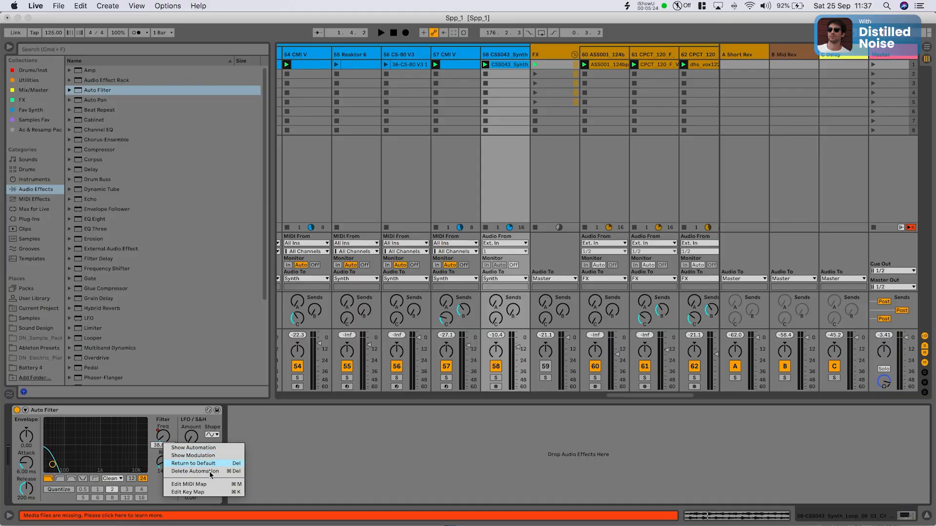
click(176, 429)
right_click(169, 435)
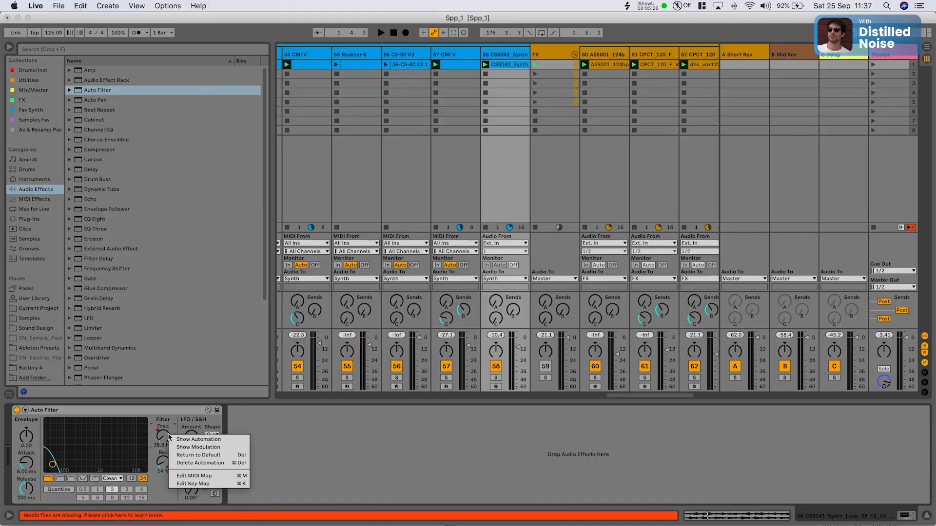
click(209, 463)
double_click(502, 66)
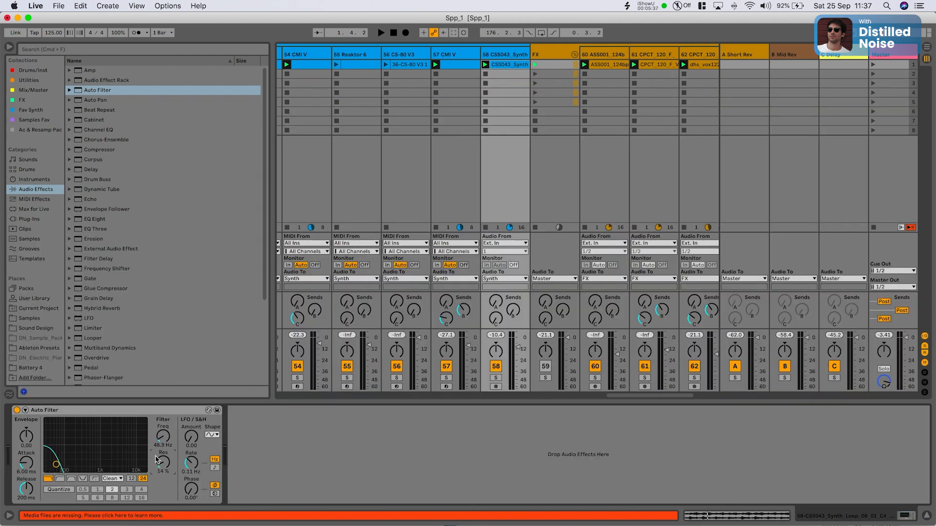
Adjust the Auto Filter during playback to 47% resonance and a frequency of 60.3 Hz.
drag(160, 441, 160, 411)
key(space)
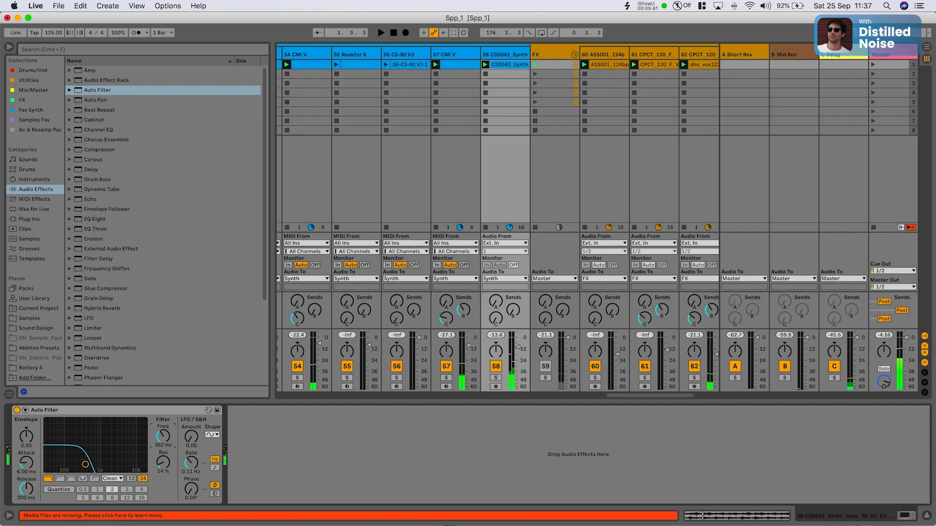
drag(165, 465, 168, 434)
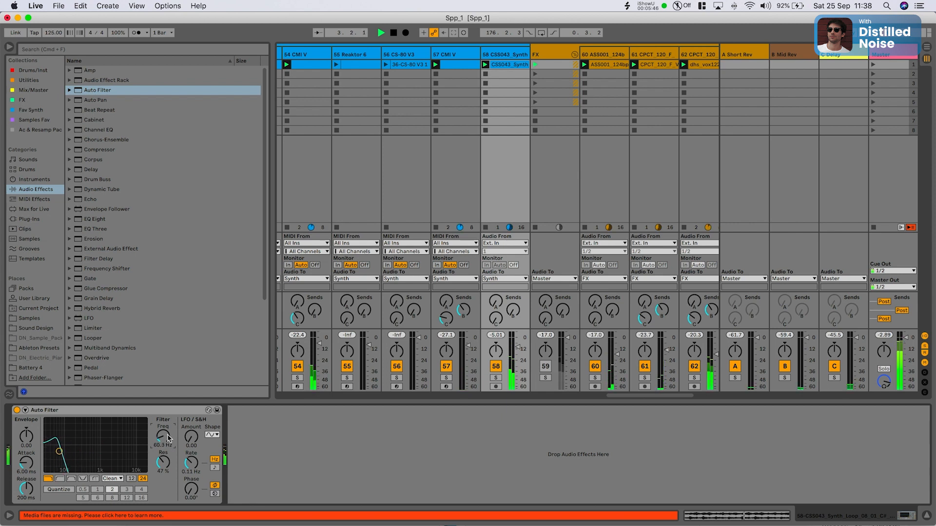
Set the Auto Filter to the SMP circuit with 4.76 dB drive, 51.0 Hz frequency and 56% resonance while playing.
click(111, 479)
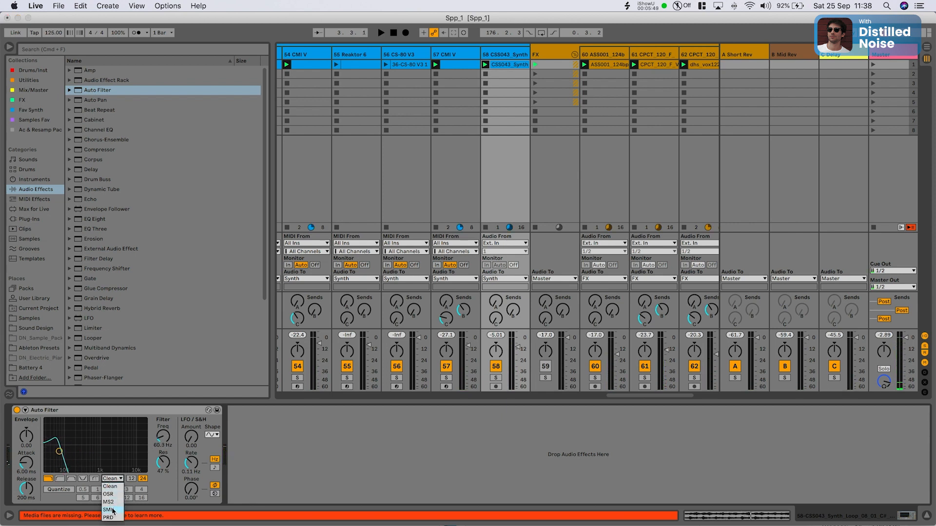
click(108, 510)
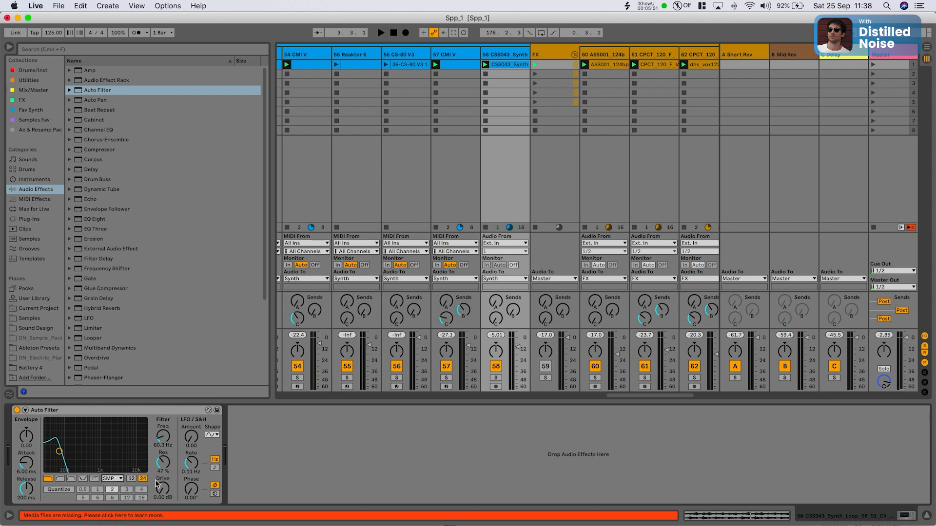
key(space)
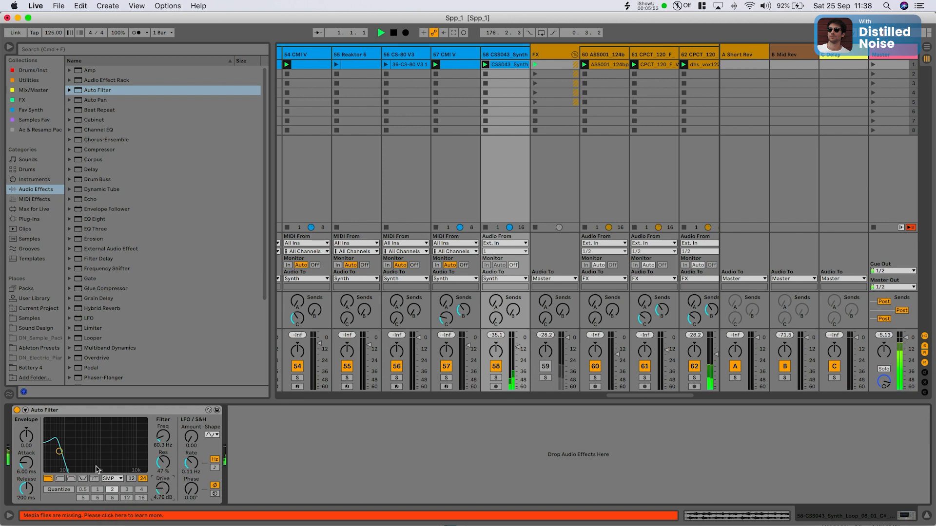
mouse_move(62, 451)
mouse_down()
mouse_move(105, 444)
mouse_move(62, 447)
mouse_up()
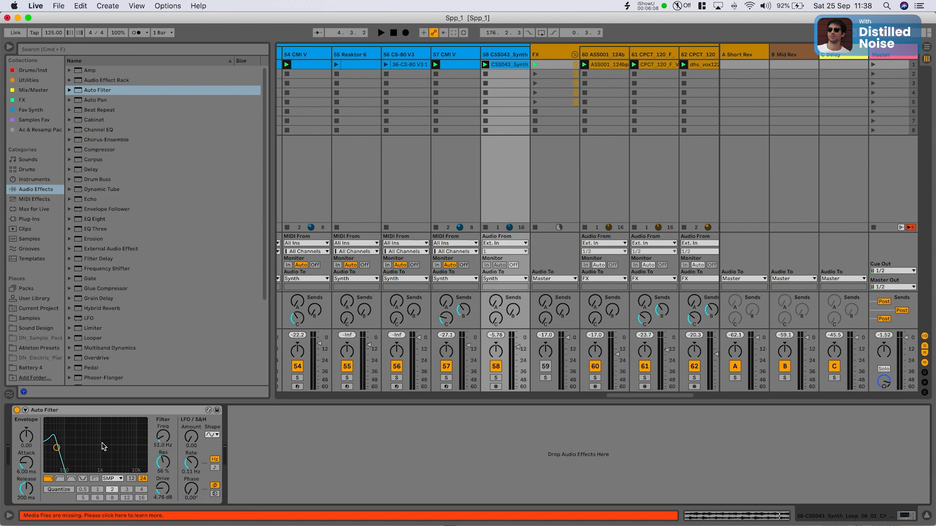
Show the modulation envelope of the Auto Filter frequency in the CSS043_Synth clip and pull its start before beat 1.2 down to the minimum.
right_click(159, 445)
click(181, 454)
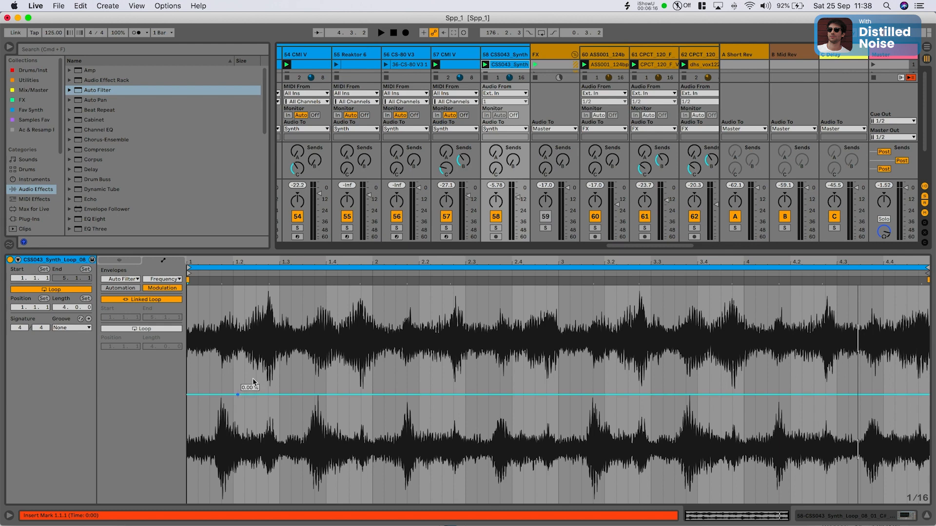
click(240, 395)
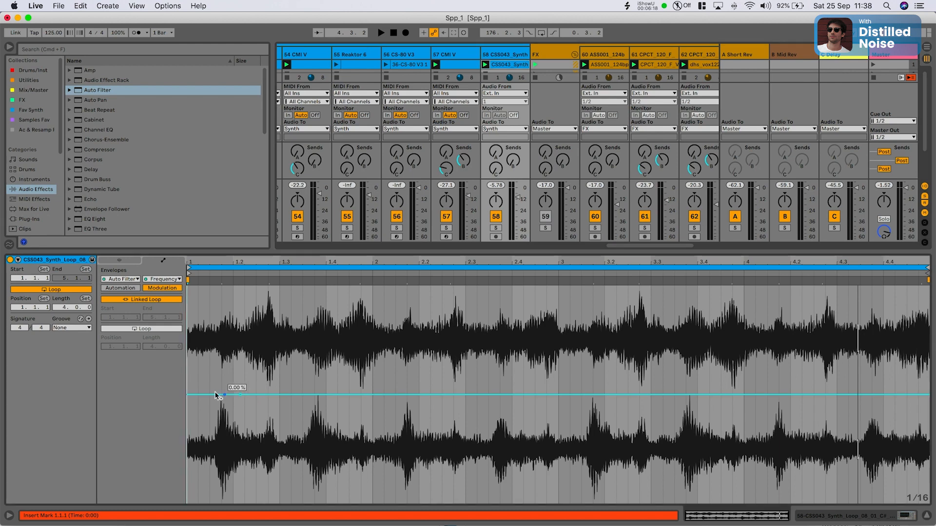
drag(215, 395, 214, 502)
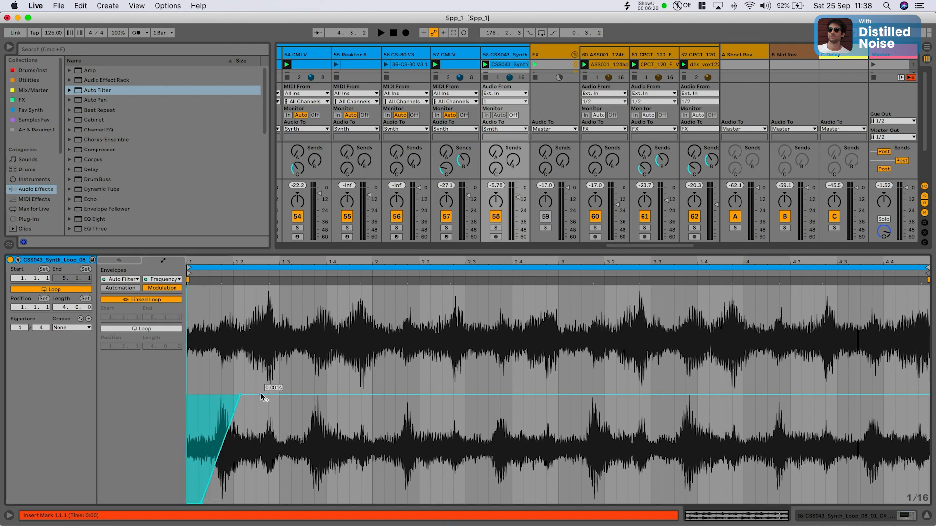
Shape a raised modulation plateau ending around beat 1.3, drop the envelope low after it, and play the set.
drag(262, 397, 294, 457)
click(286, 351)
drag(301, 355, 307, 442)
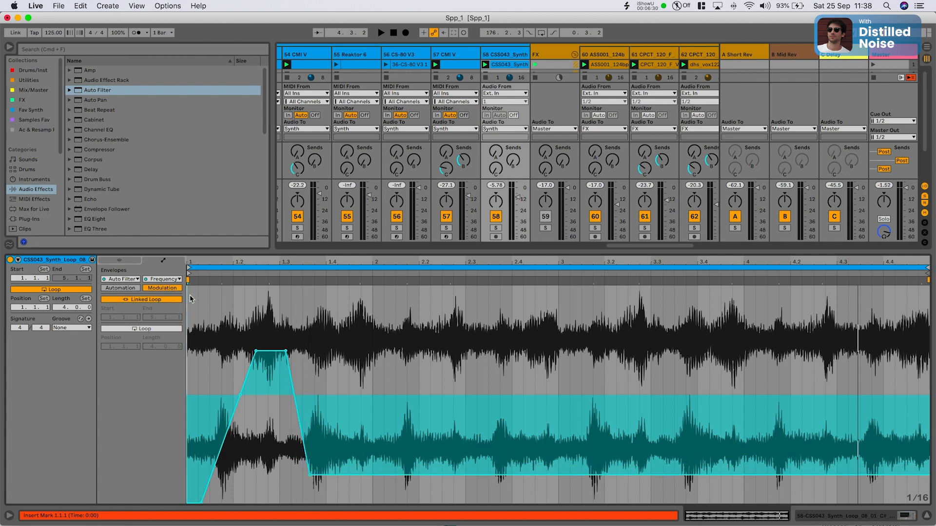
key(space)
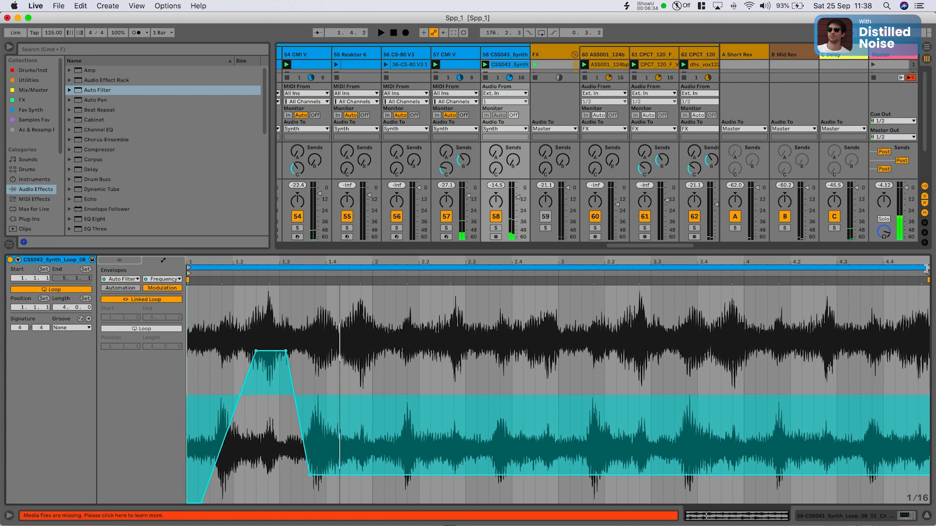
Shorten the clip's loop to one bar and reshape the frequency modulation to stay low and rise steeply towards beat 1.4.
mouse_move(927, 267)
mouse_down()
mouse_move(464, 271)
mouse_move(383, 278)
mouse_move(372, 288)
mouse_up()
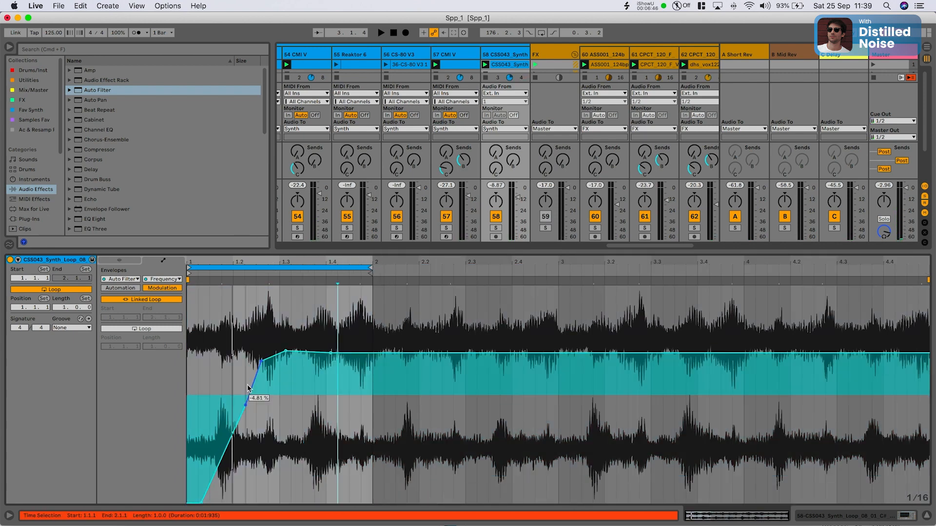
drag(303, 353, 299, 461)
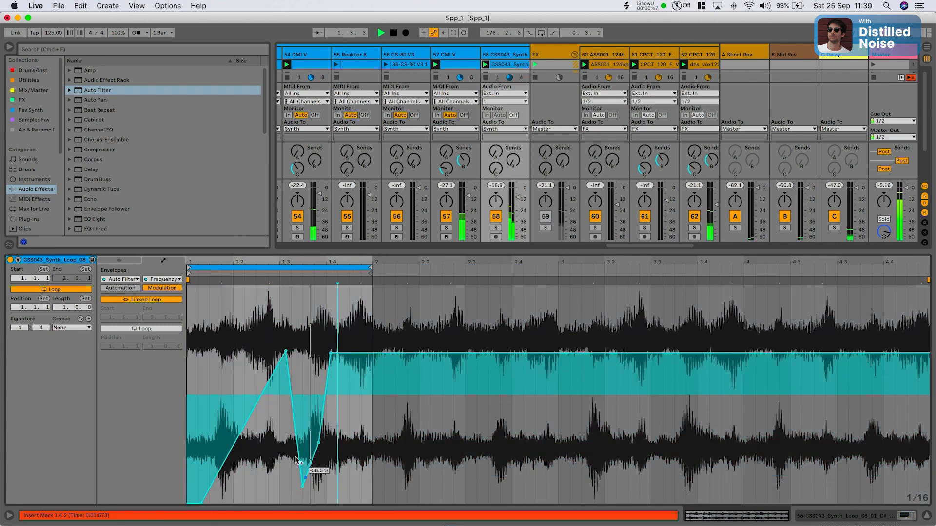
click(286, 351)
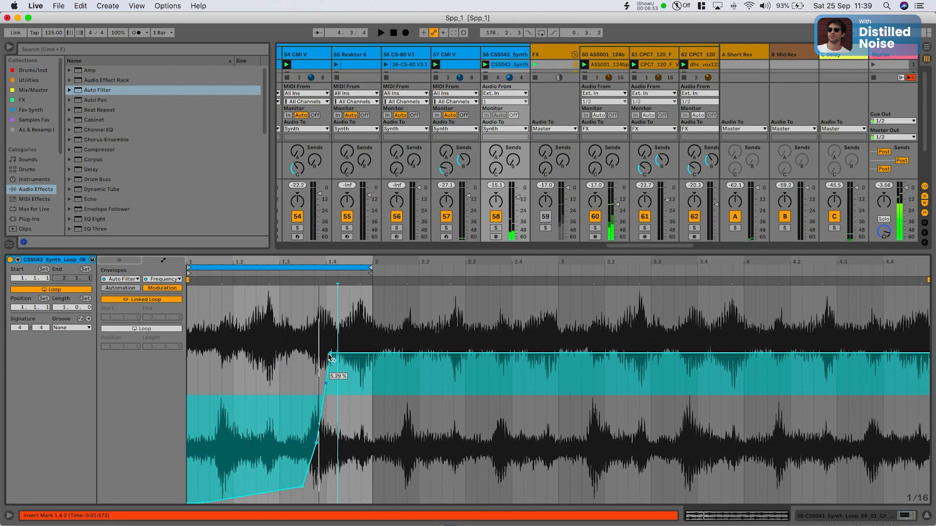
drag(331, 358, 331, 355)
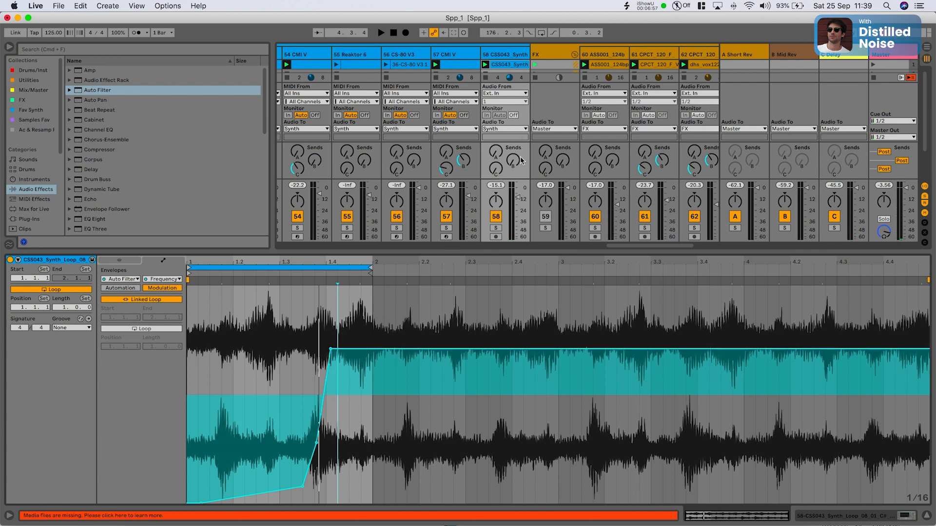
Solo the CSS043_Synth track, audition it, and slightly lower the modulation point just before the steep rise.
click(496, 228)
key(space)
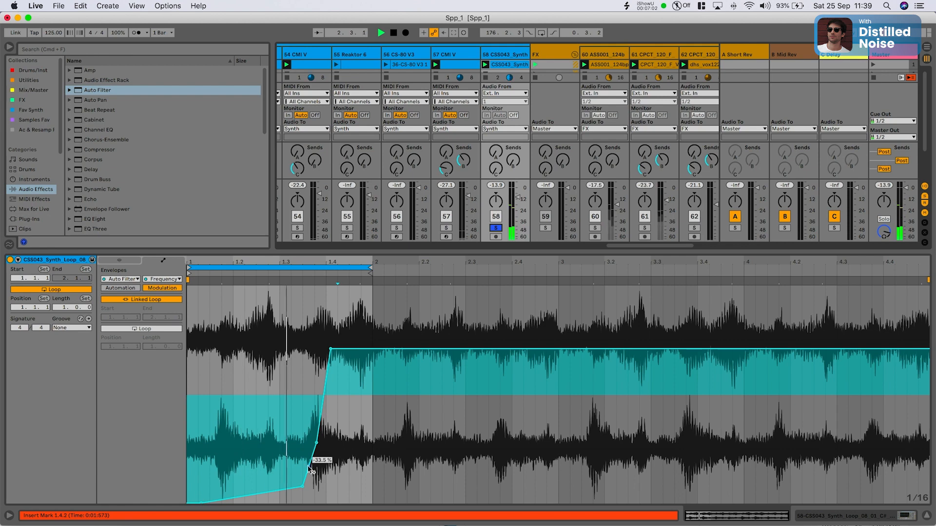
key(space)
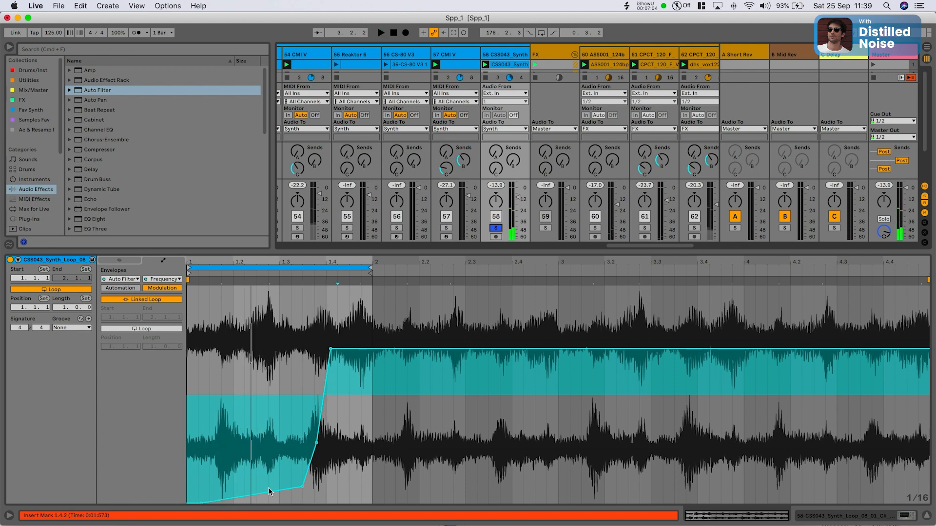
drag(301, 489, 303, 492)
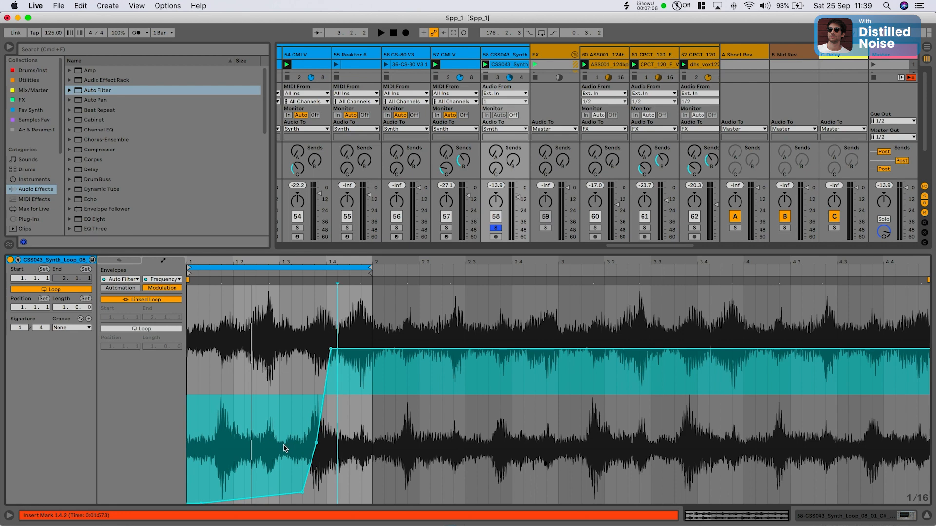
Play the soloed synth loop and adjust the Auto Filter's base frequency under the modulation.
key(space)
key(shift+Tab)
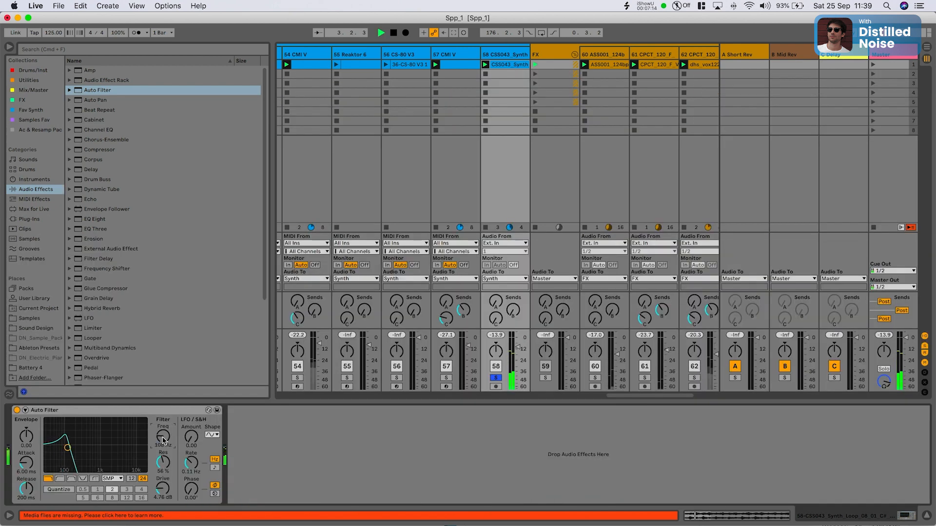
drag(163, 441, 163, 445)
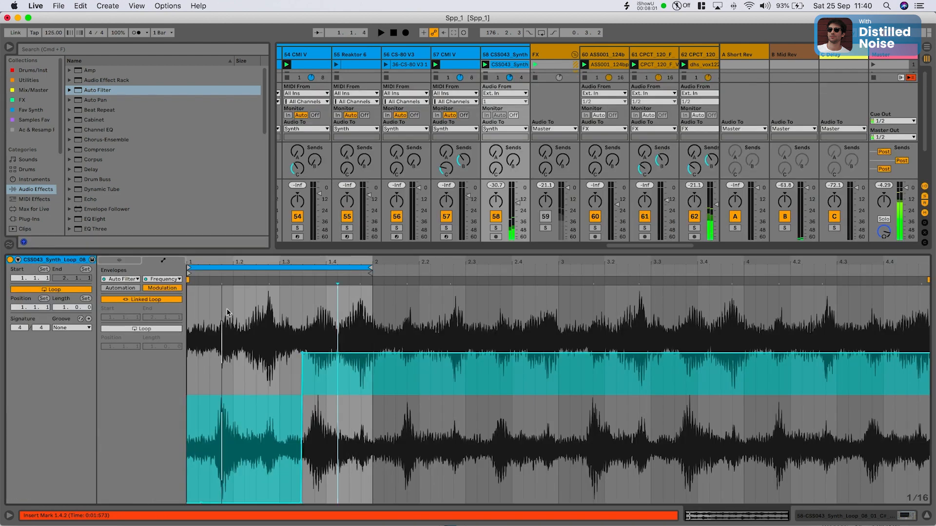
Set the clip envelope's grid to a fixed 1/16 division.
right_click(259, 306)
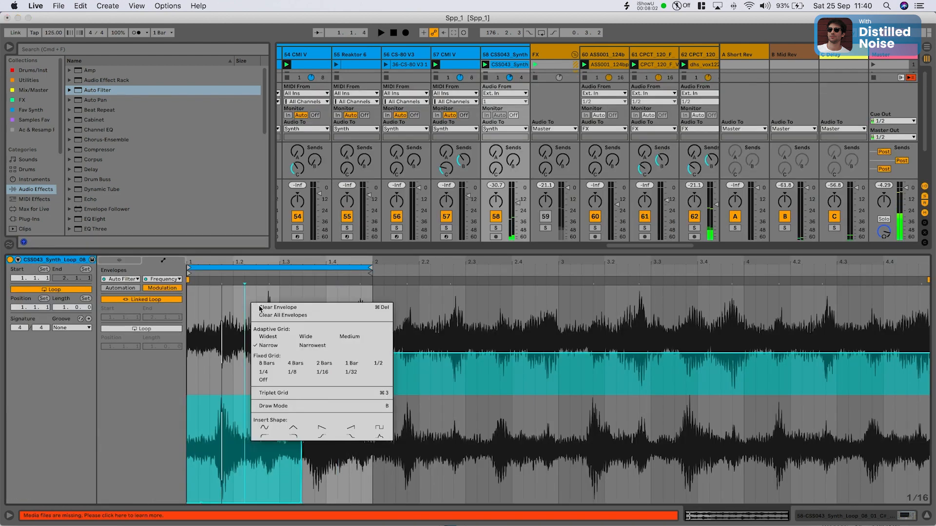
click(315, 371)
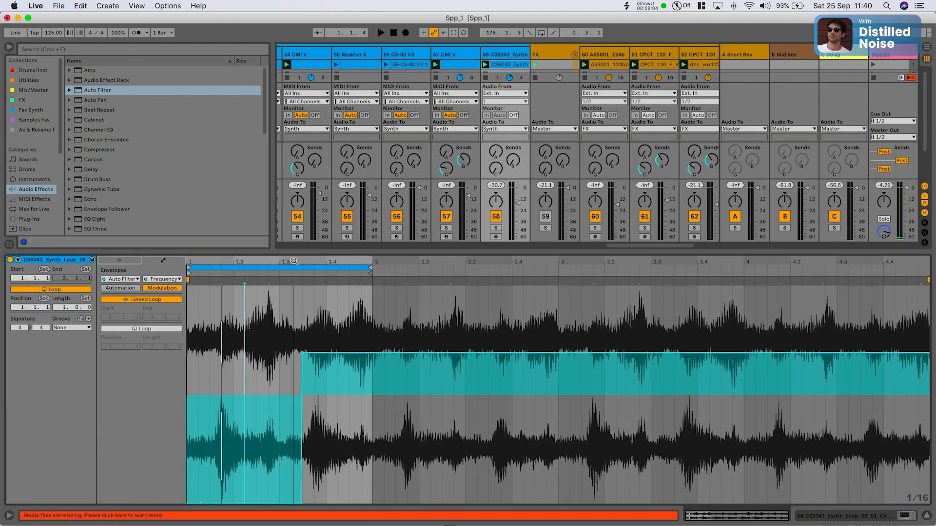
drag(294, 261, 463, 273)
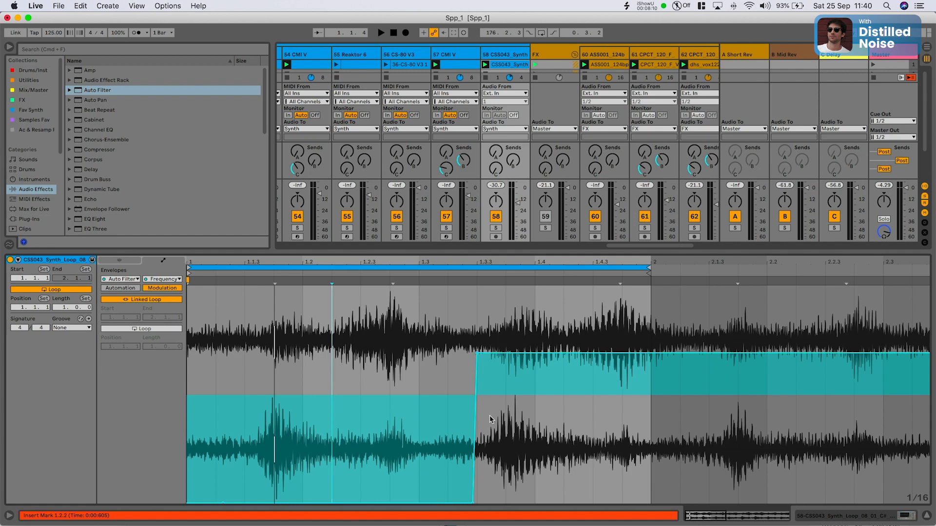
Place the insert marker on successive 1/16 grid positions from 1.3.3 back to beat 1.2.
click(481, 313)
click(448, 313)
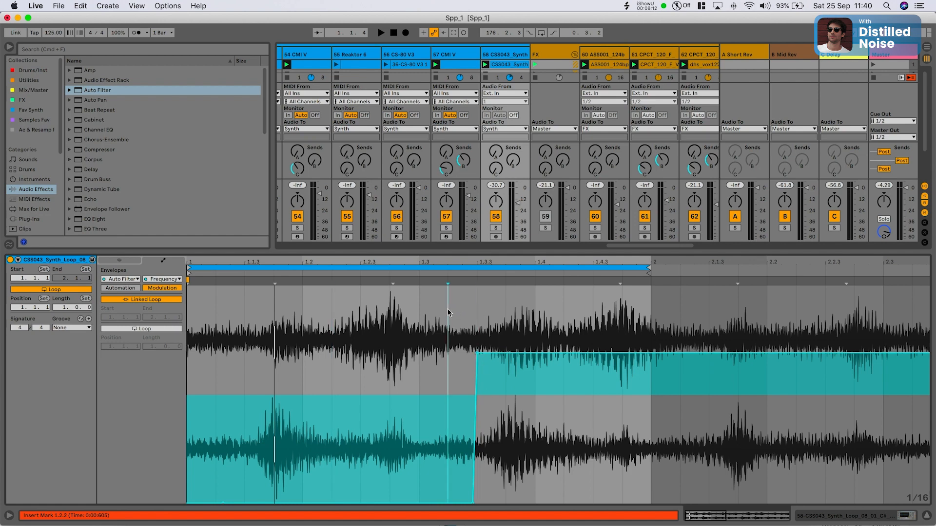
click(420, 315)
click(393, 317)
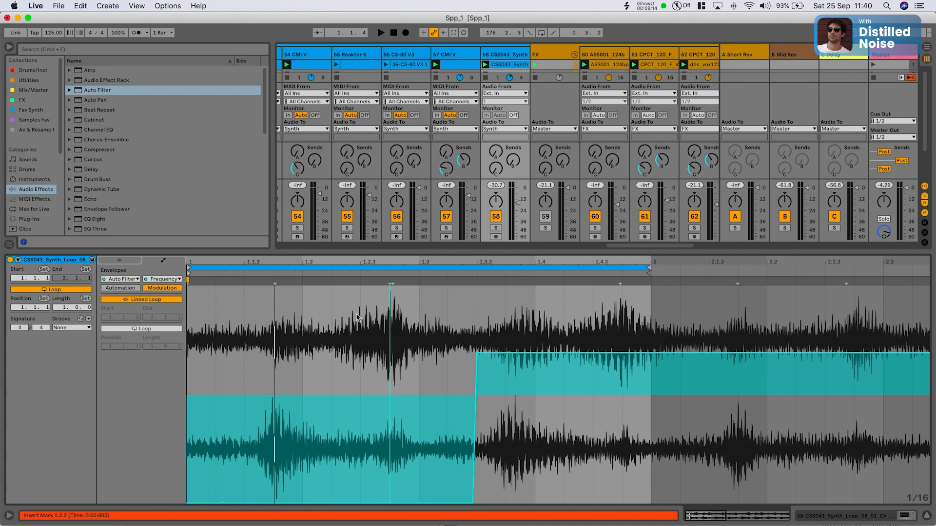
click(356, 317)
click(336, 314)
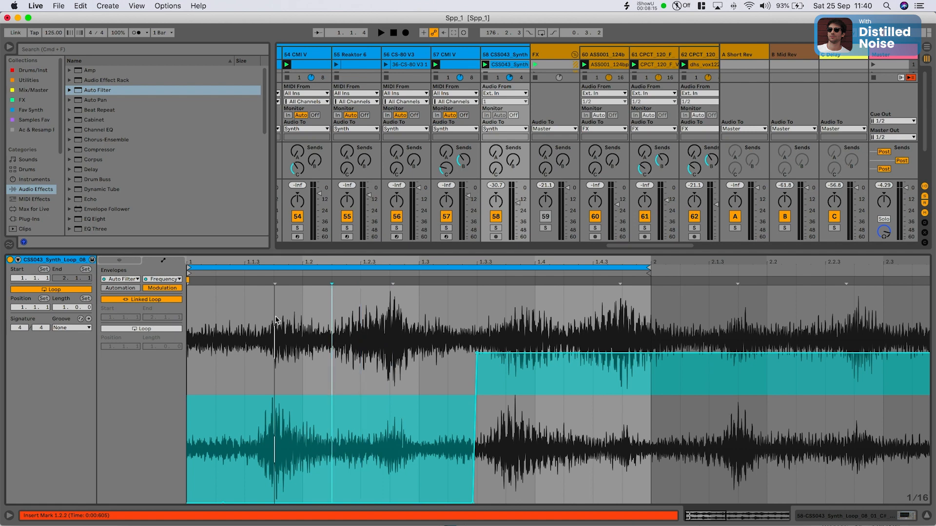
click(307, 306)
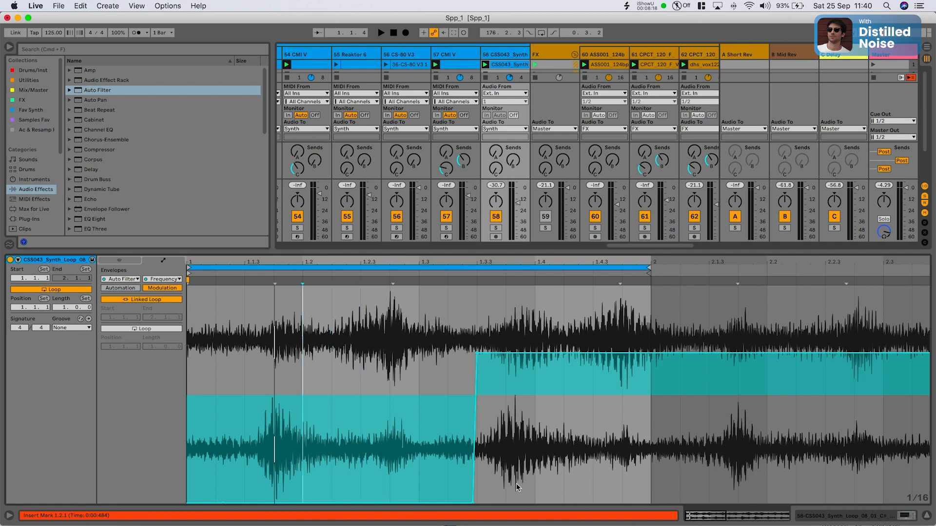
Play the clip, nudge the lower point of the modulation jump slightly earlier, and try shifting the whole jump, undoing that shift.
key(space)
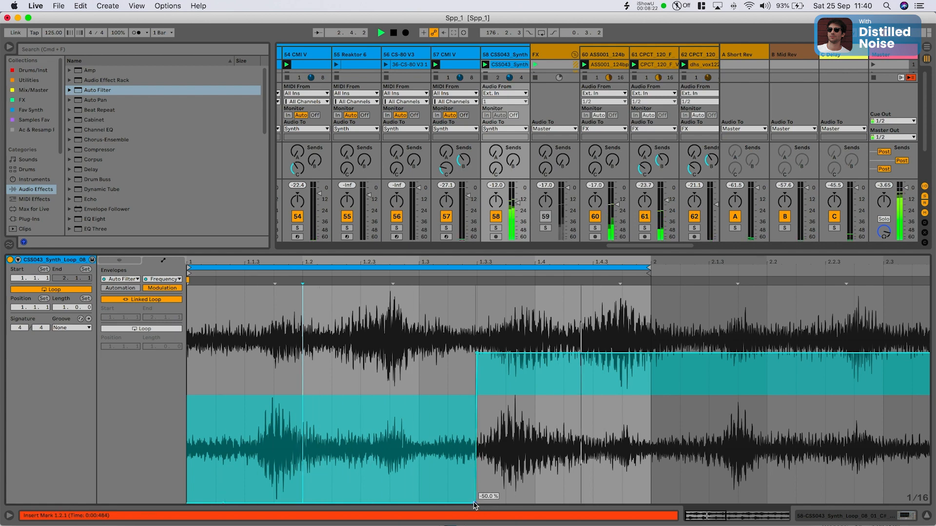
drag(475, 504, 471, 502)
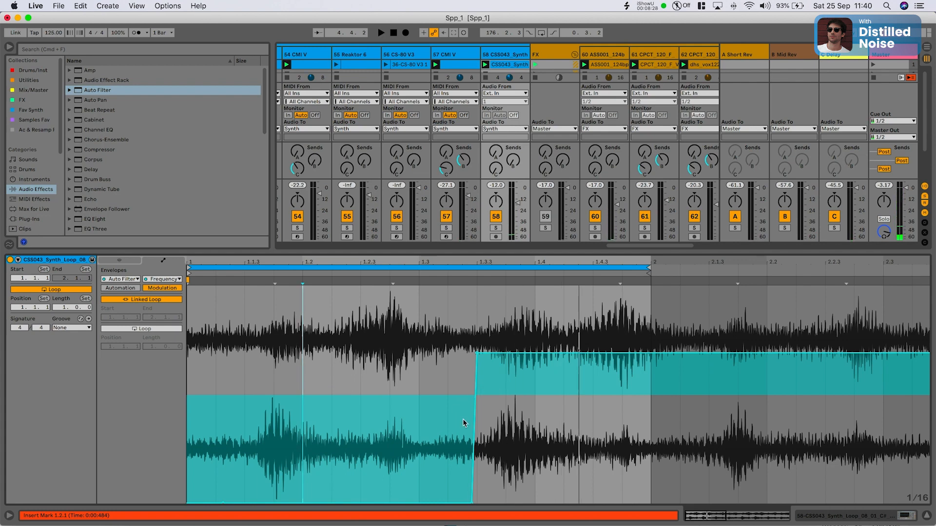
drag(474, 422, 440, 421)
key(super+z)
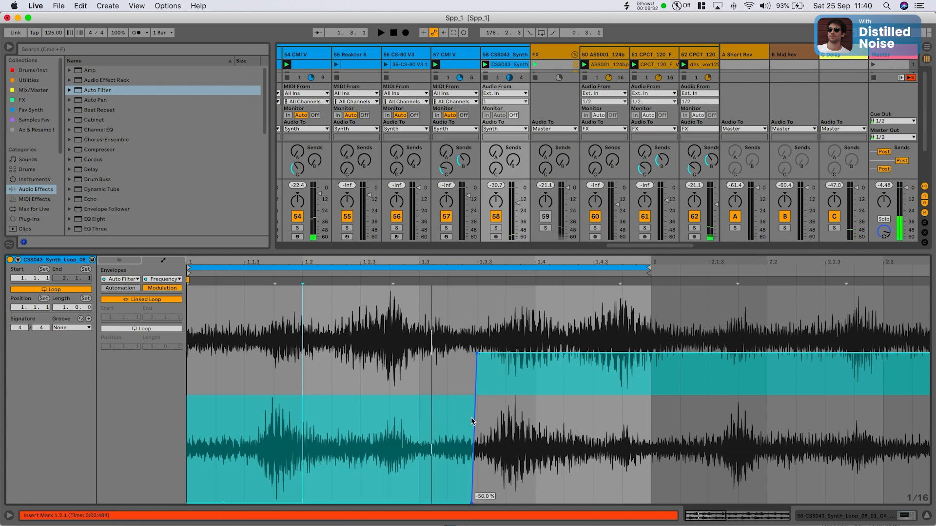
Move the upward jump of the frequency modulation to beat 1.2, starting and stopping playback to audition it.
mouse_move(471, 418)
mouse_down()
mouse_move(277, 414)
mouse_move(297, 421)
mouse_move(381, 414)
mouse_move(260, 406)
mouse_move(286, 417)
mouse_move(471, 422)
mouse_up()
key(space)
key(space)
key(space)
key(space)
key(space)
key(space)
key(space)
key(space)
key(space)
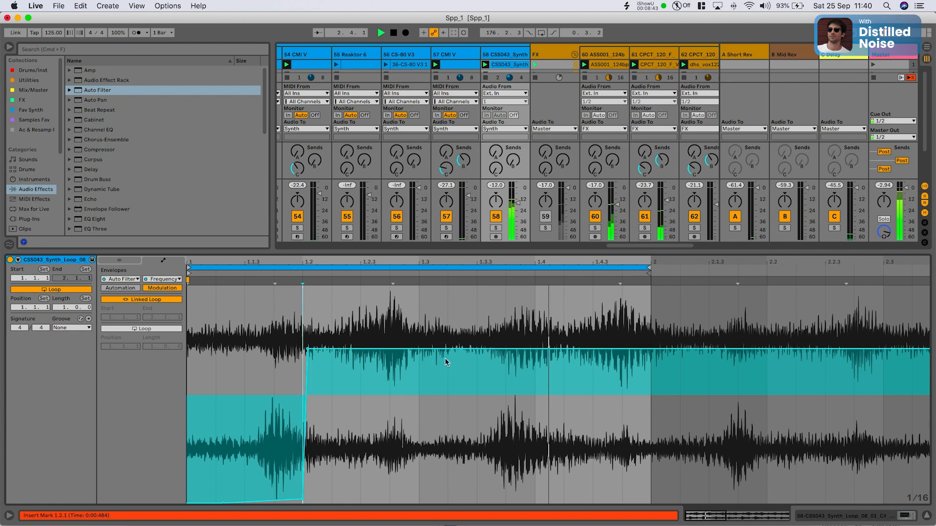
Drop the frequency modulation back to its minimum at beat 1.3 and trim the volume of track 58 during playback.
key(space)
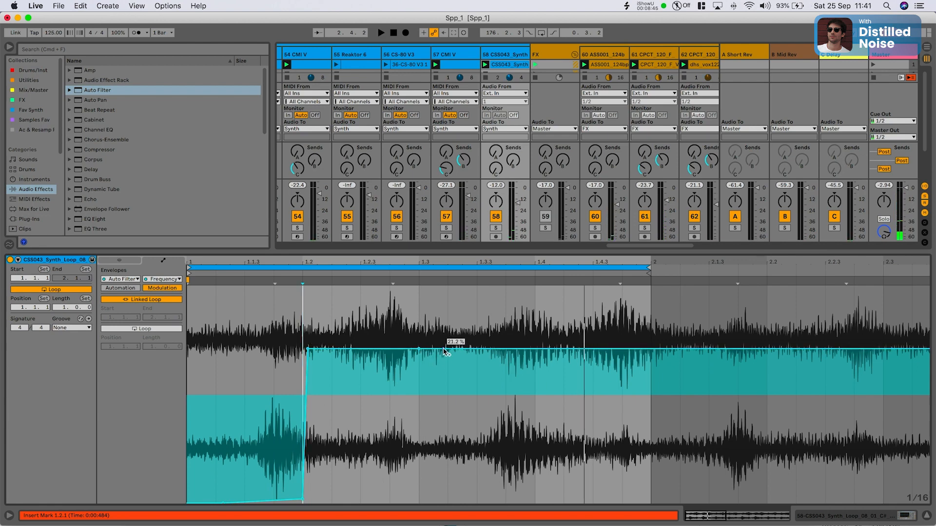
drag(442, 356, 443, 356)
key(space)
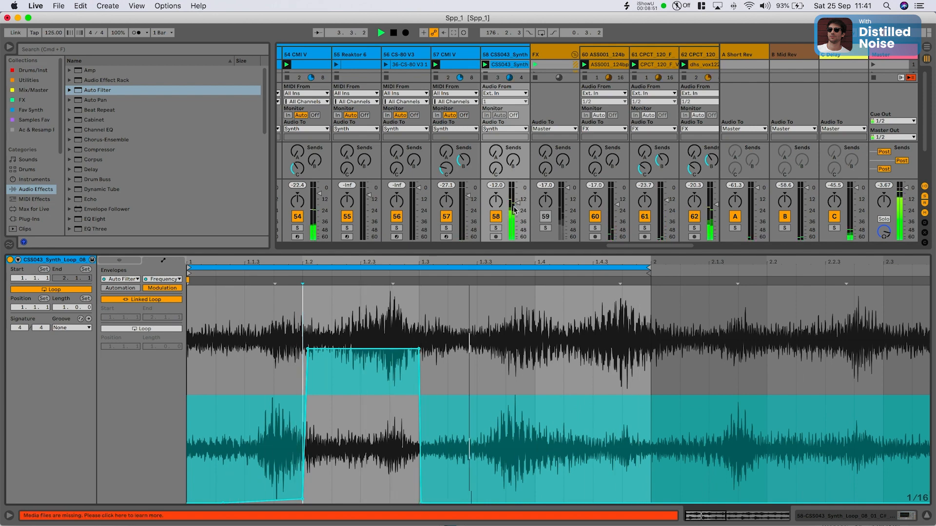
drag(518, 204, 518, 205)
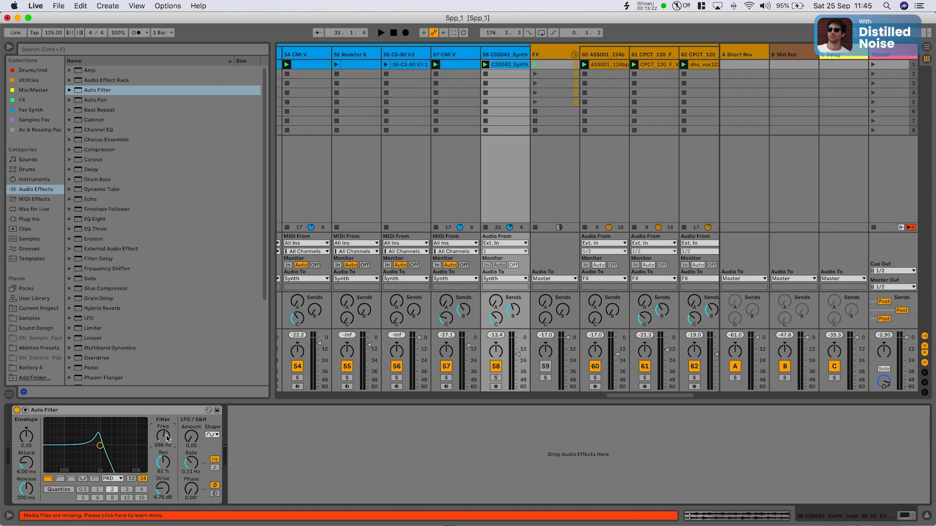
Lower the CSS043_Synth clip's modulation point at beat 1.3 to 3.37% and bend the slope from 1.2 into a curved decay.
key(space)
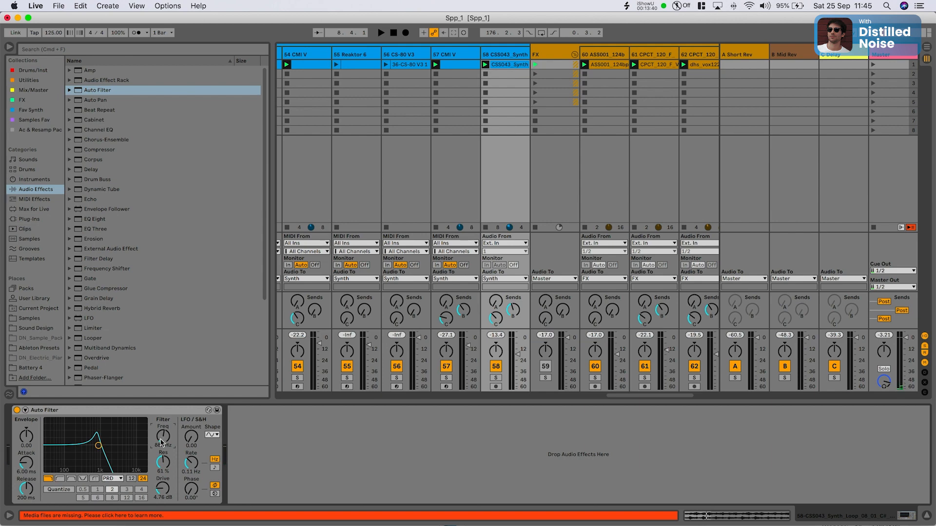
double_click(498, 63)
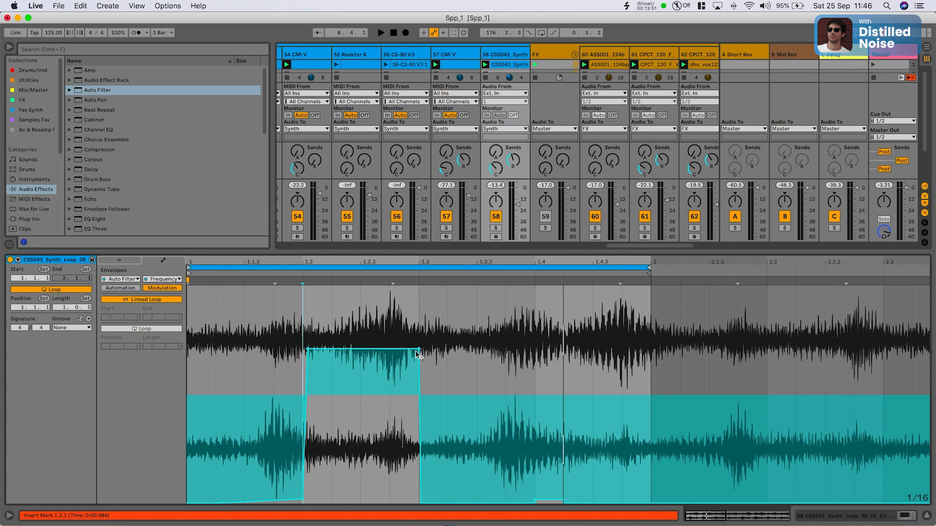
drag(418, 350, 418, 388)
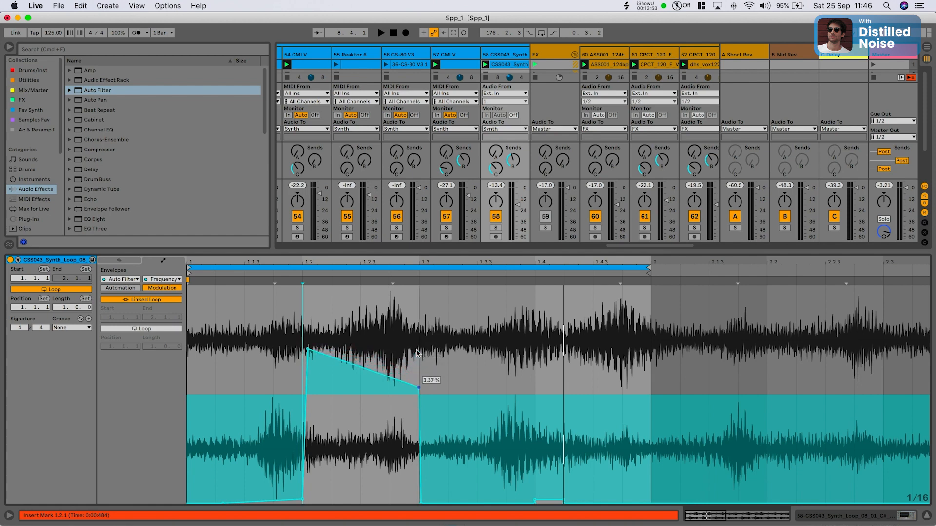
key(space)
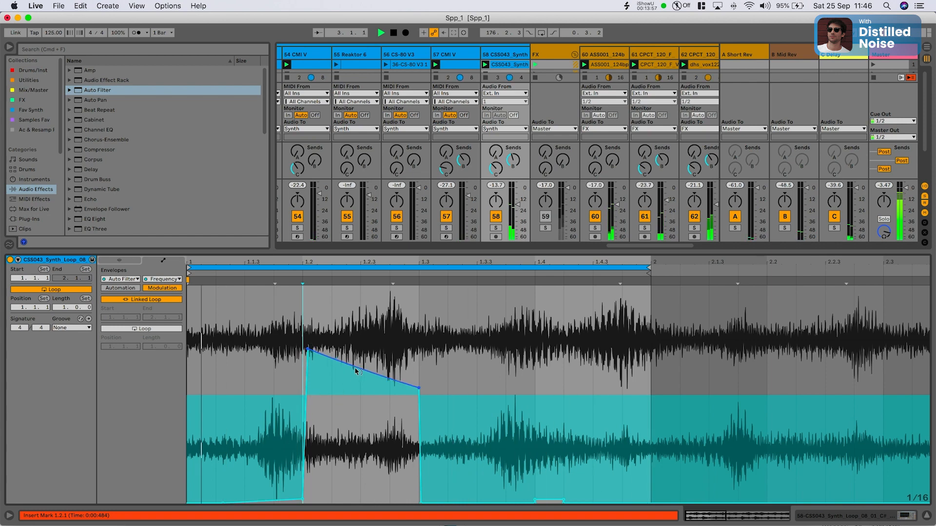
drag(349, 364, 356, 371)
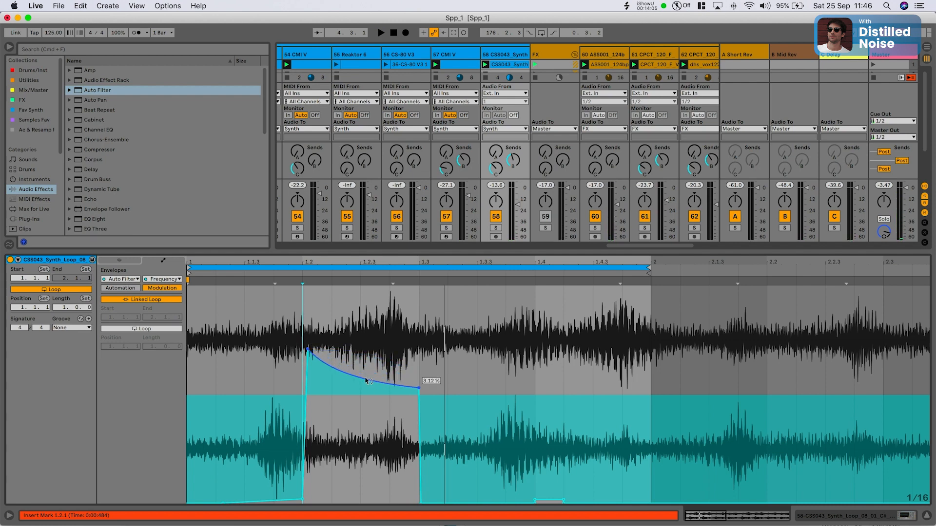
Audition the curved modulation and raise the Auto Filter frequency to about 1.4 kHz while playing.
key(space)
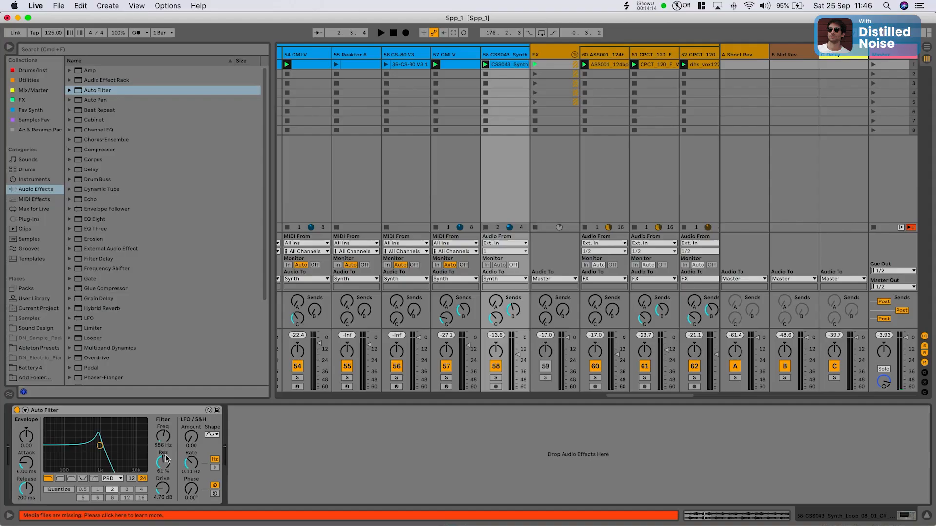
key(space)
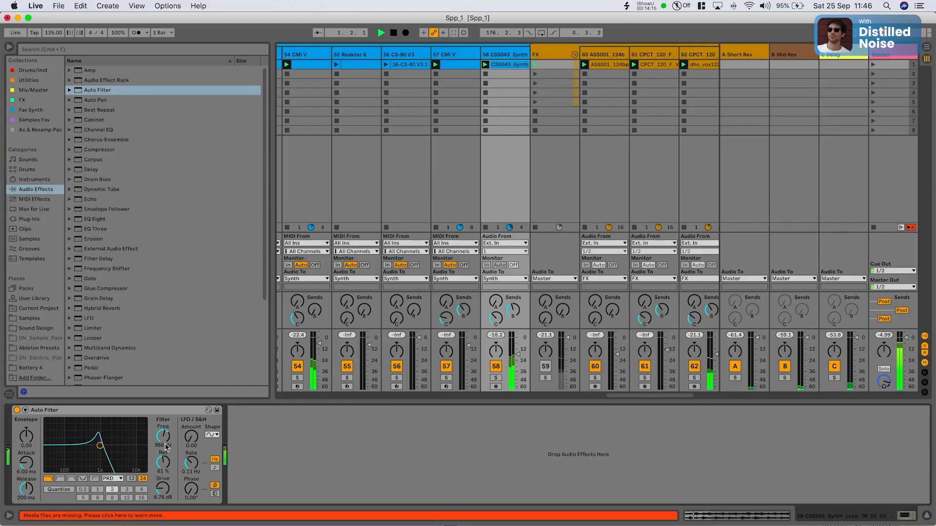
drag(166, 443, 166, 446)
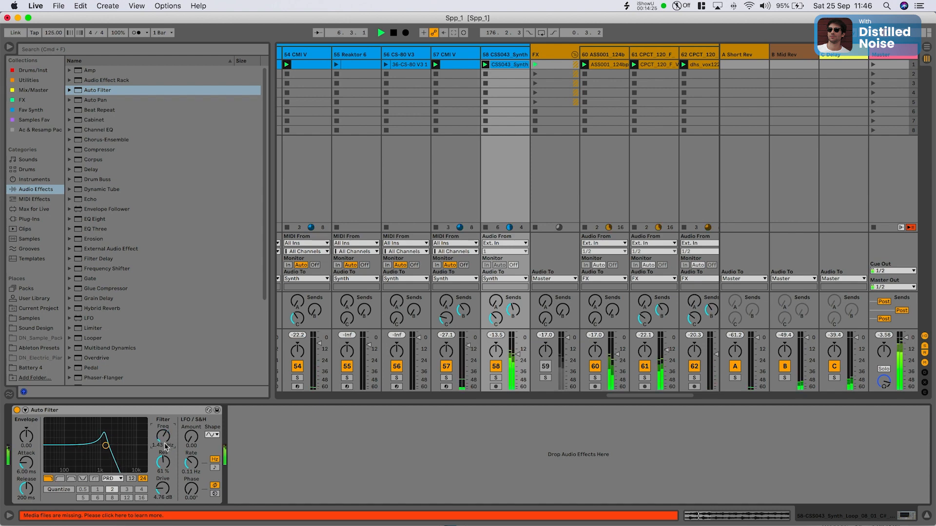